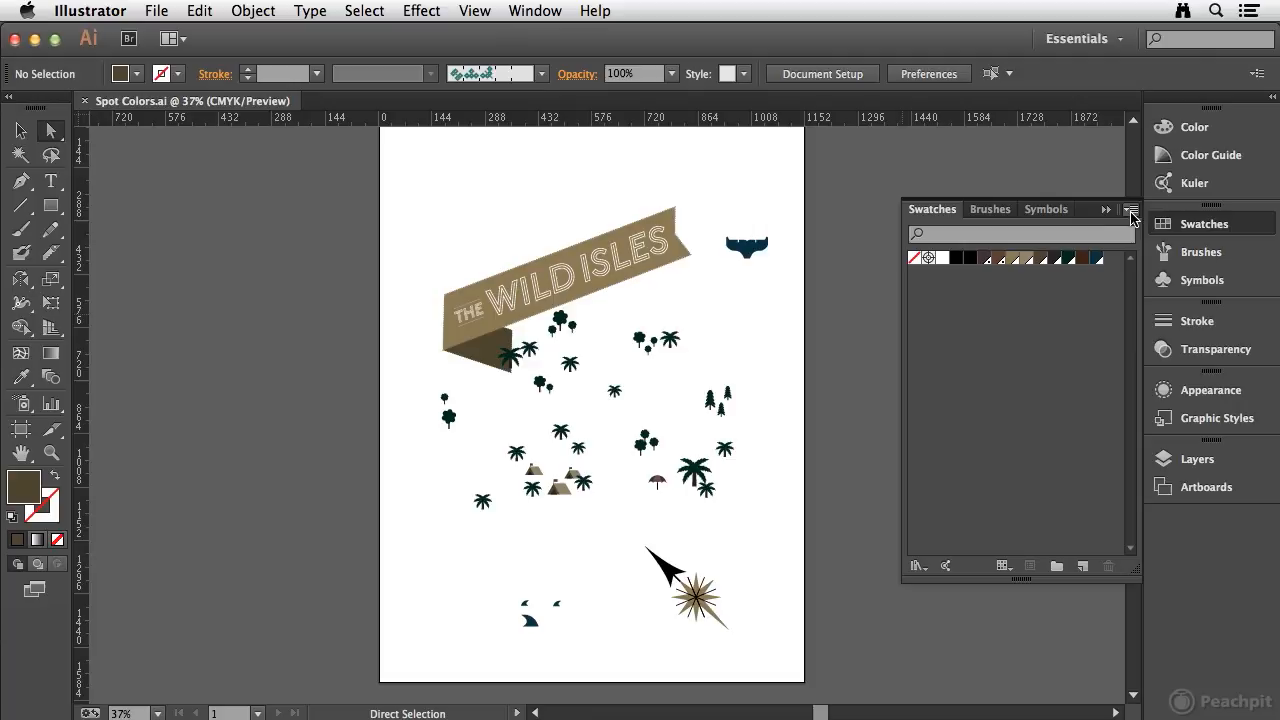
- Open the PANTONE+ Solid Coated color book as a swatch library
left_click(1131, 210)
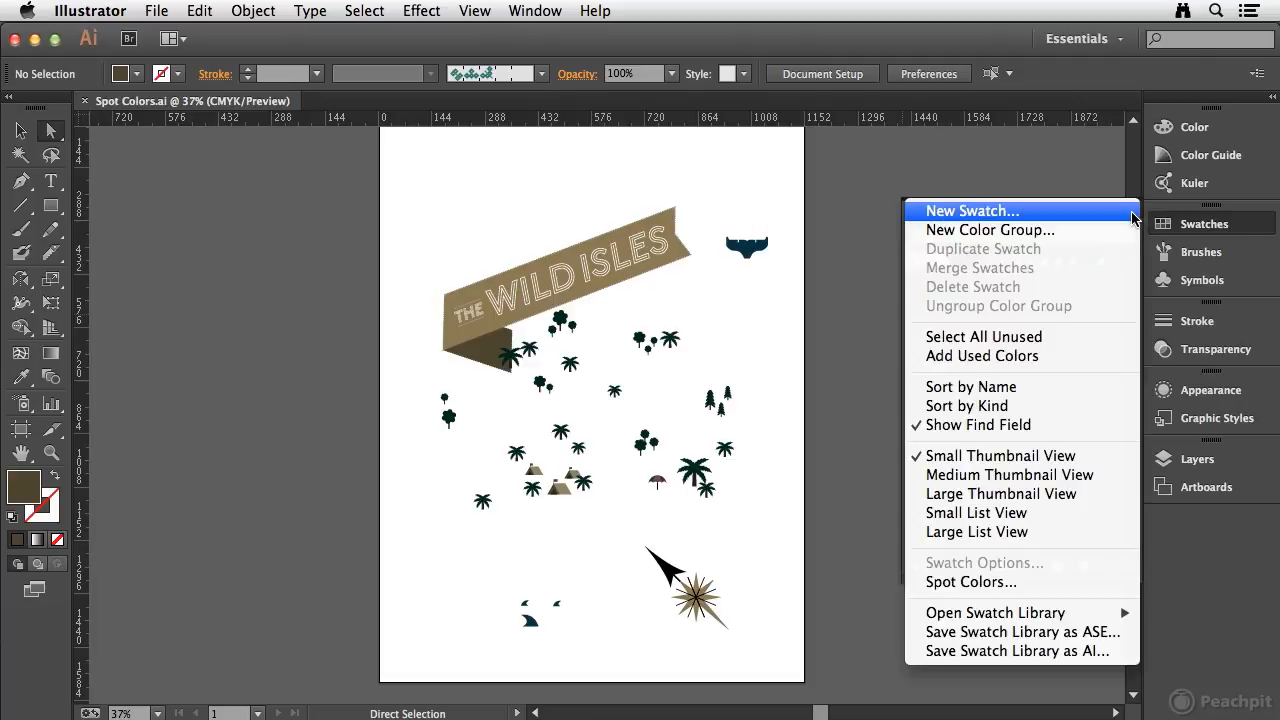
mouse_move(1034, 616)
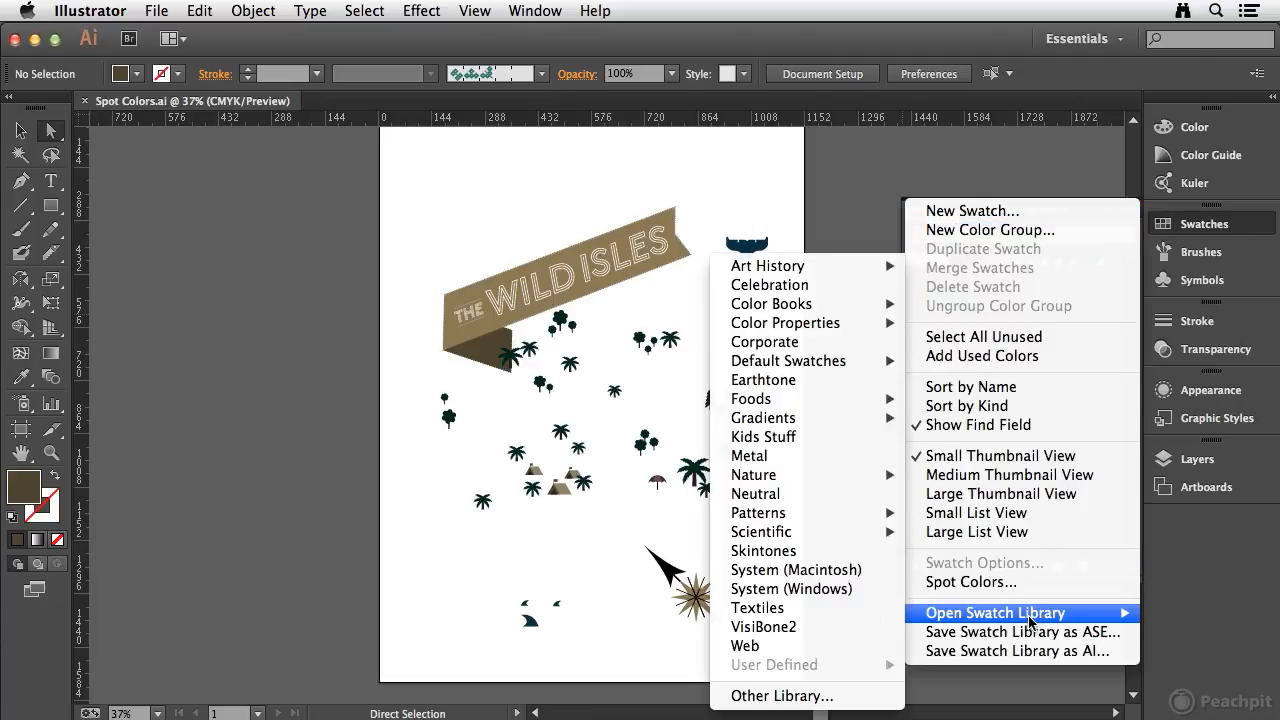
mouse_move(785, 314)
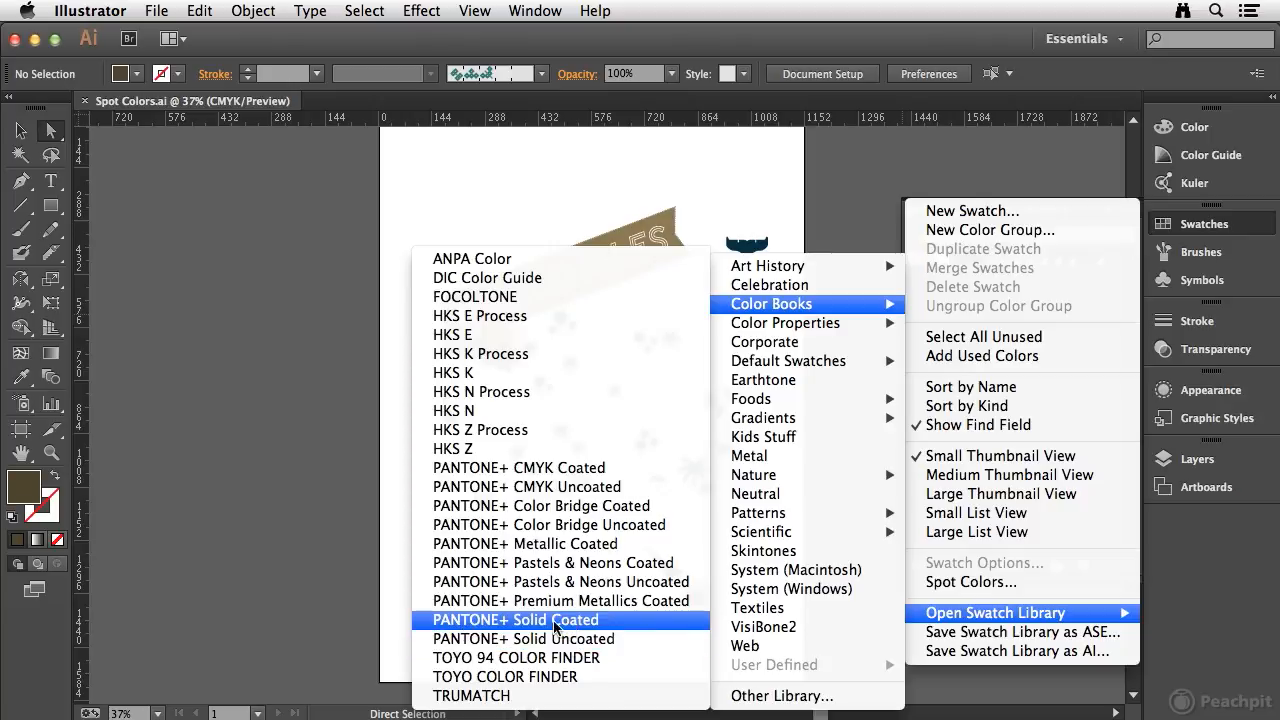
left_click(596, 622)
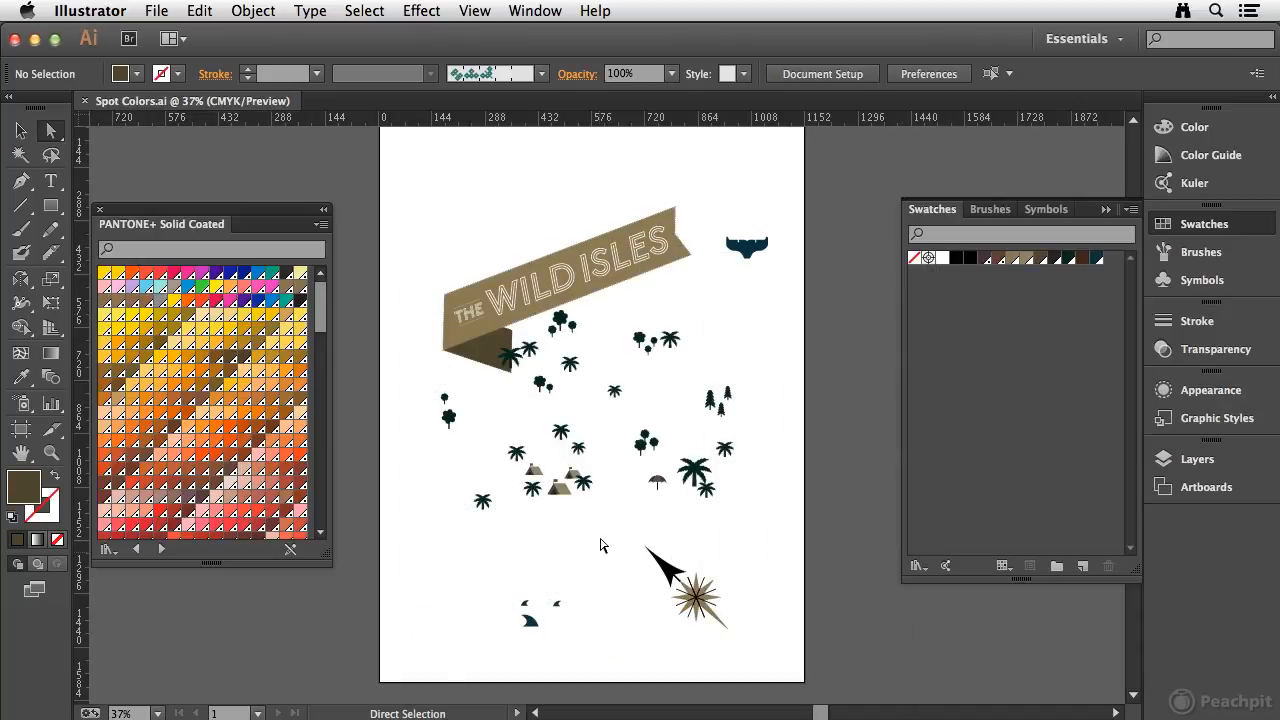
- Reposition the PANTONE+ Solid Coated library panel, briefly trying its small list view before returning to small thumbnails
left_click_drag(173, 217, 200, 152)
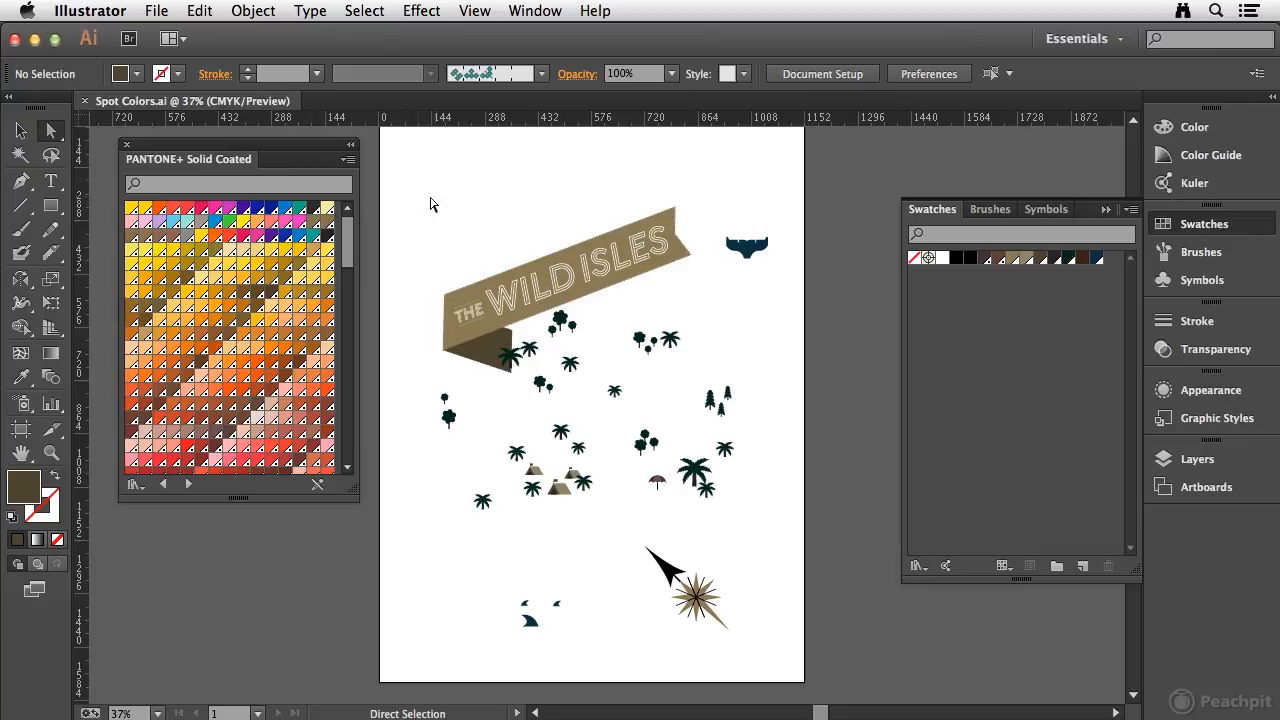
left_click(348, 159)
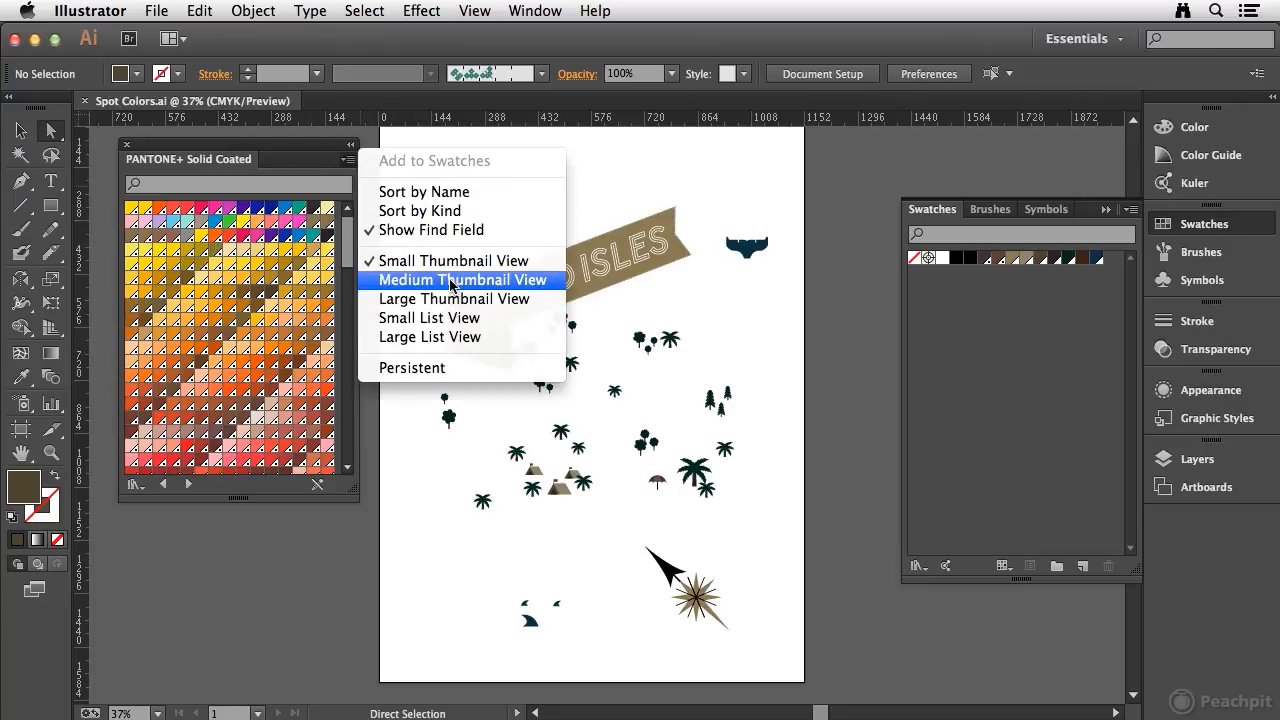
left_click(444, 320)
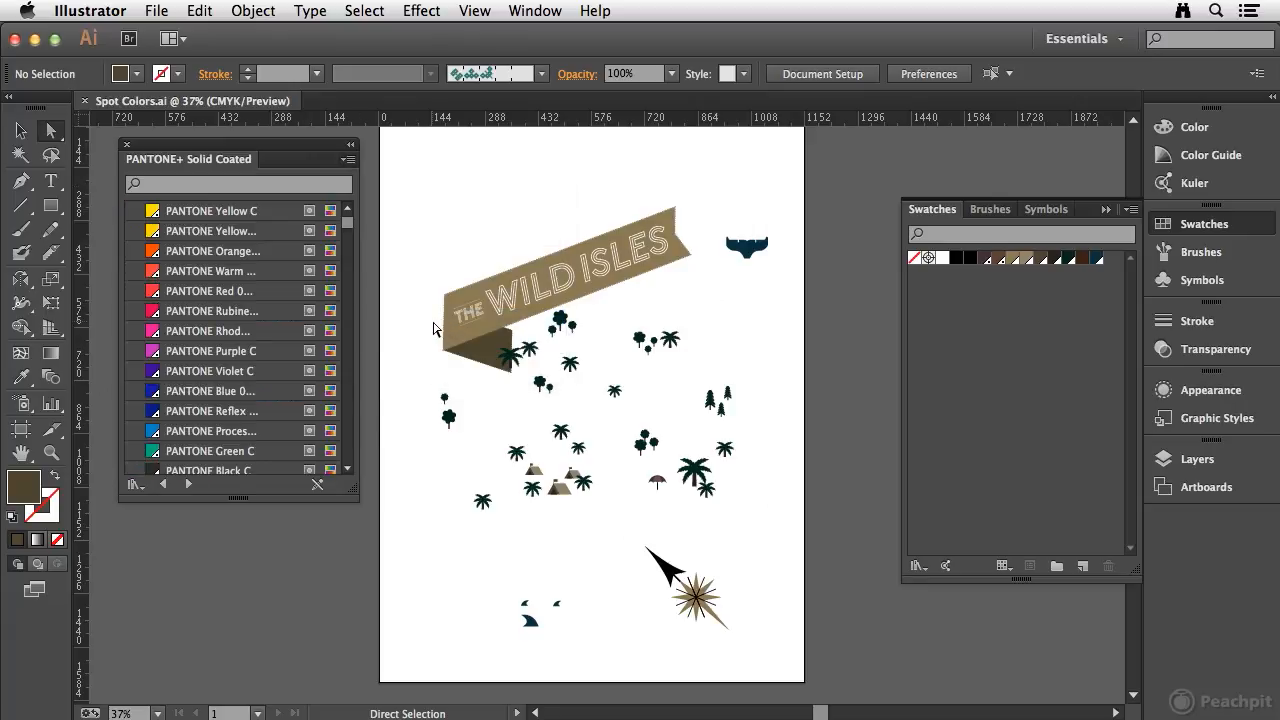
left_click(345, 162)
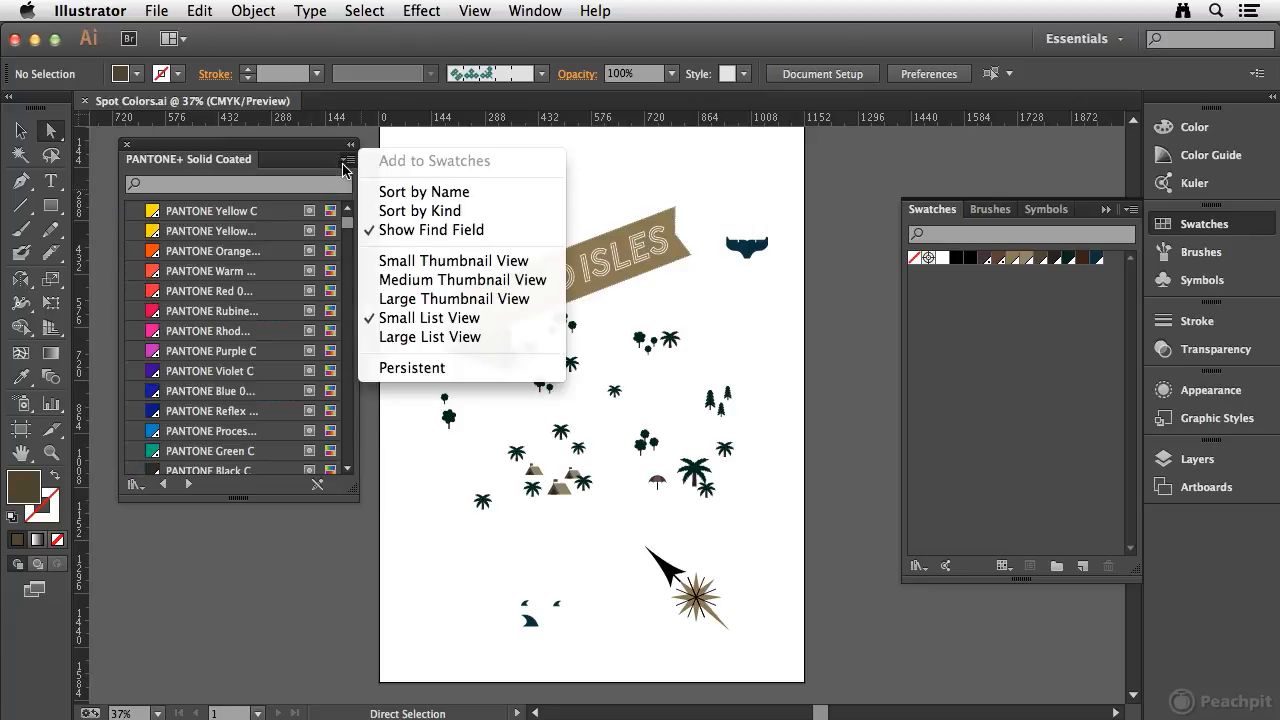
left_click(441, 264)
- Search the library for 547 and add PANTONE 547 C to the document swatches
left_click(191, 187)
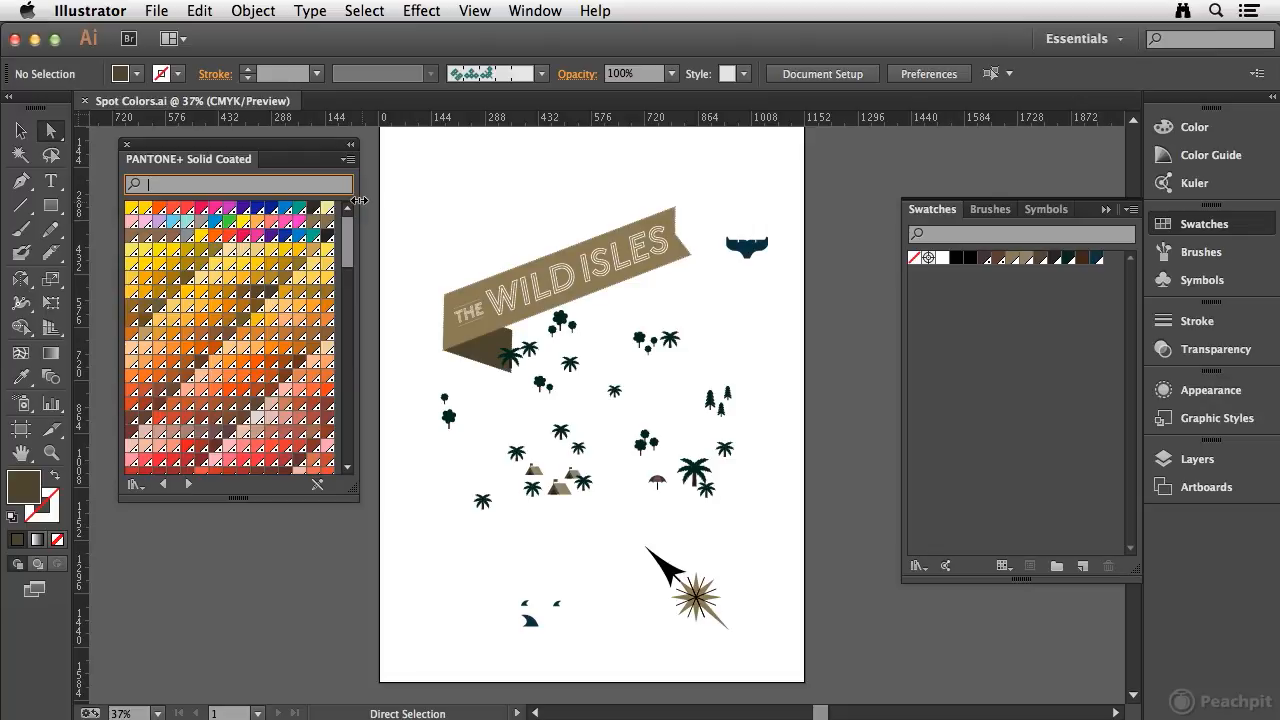
left_click(223, 186)
type("547")
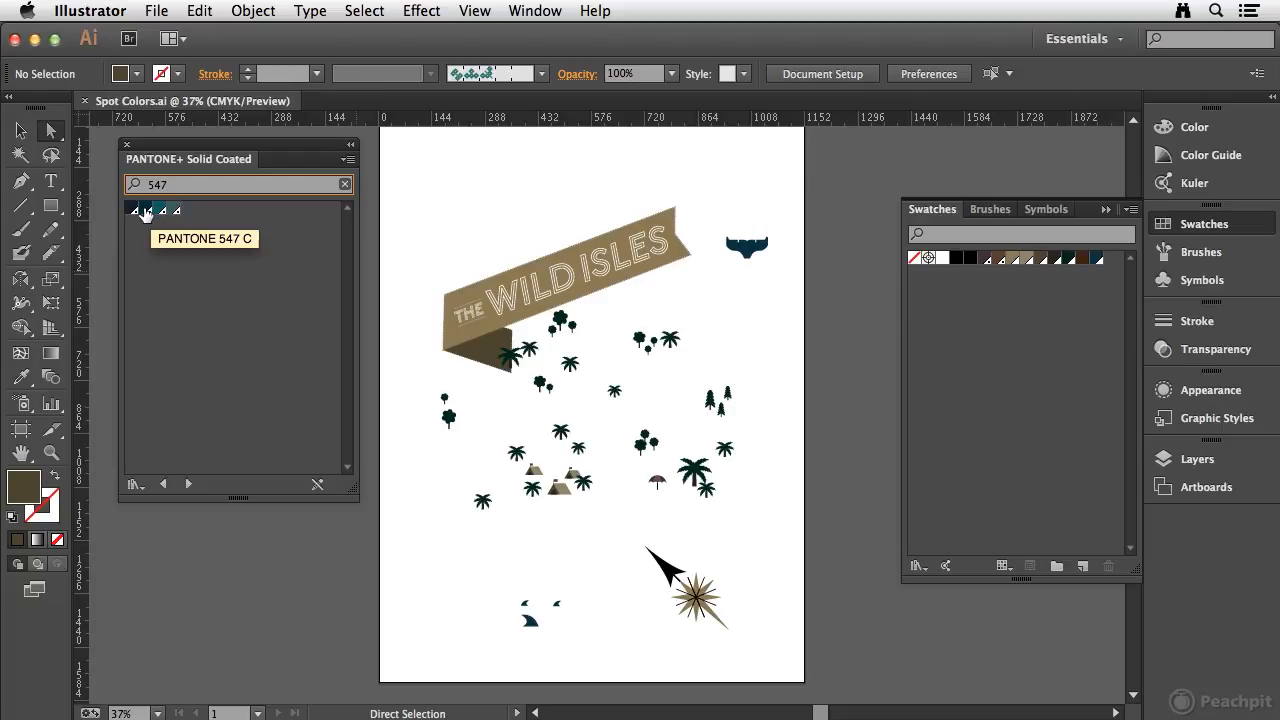
left_click(145, 212)
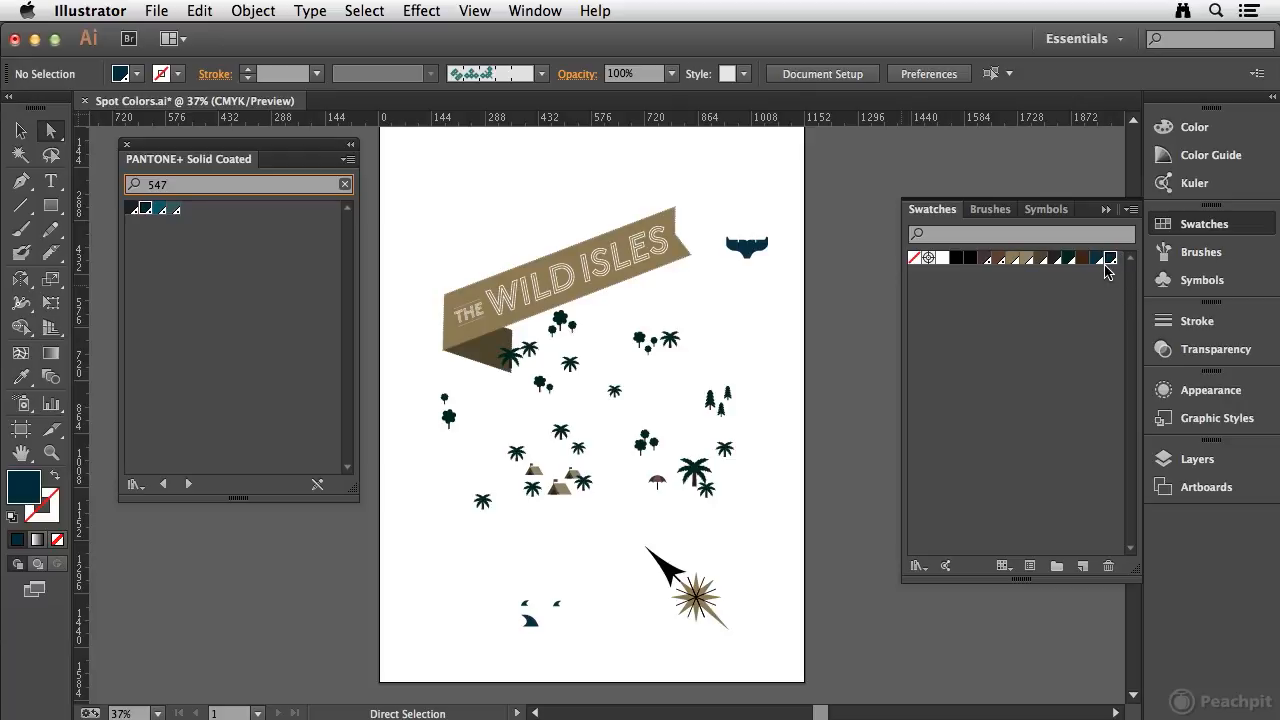
- Search the library for 567 and add PANTONE 567 C to the document swatches
left_click_drag(188, 184, 132, 184)
type("567")
left_click(160, 212)
- Search for 185, add PANTONE 185 C to the document swatches, and close the library panel
left_click_drag(192, 184, 108, 184)
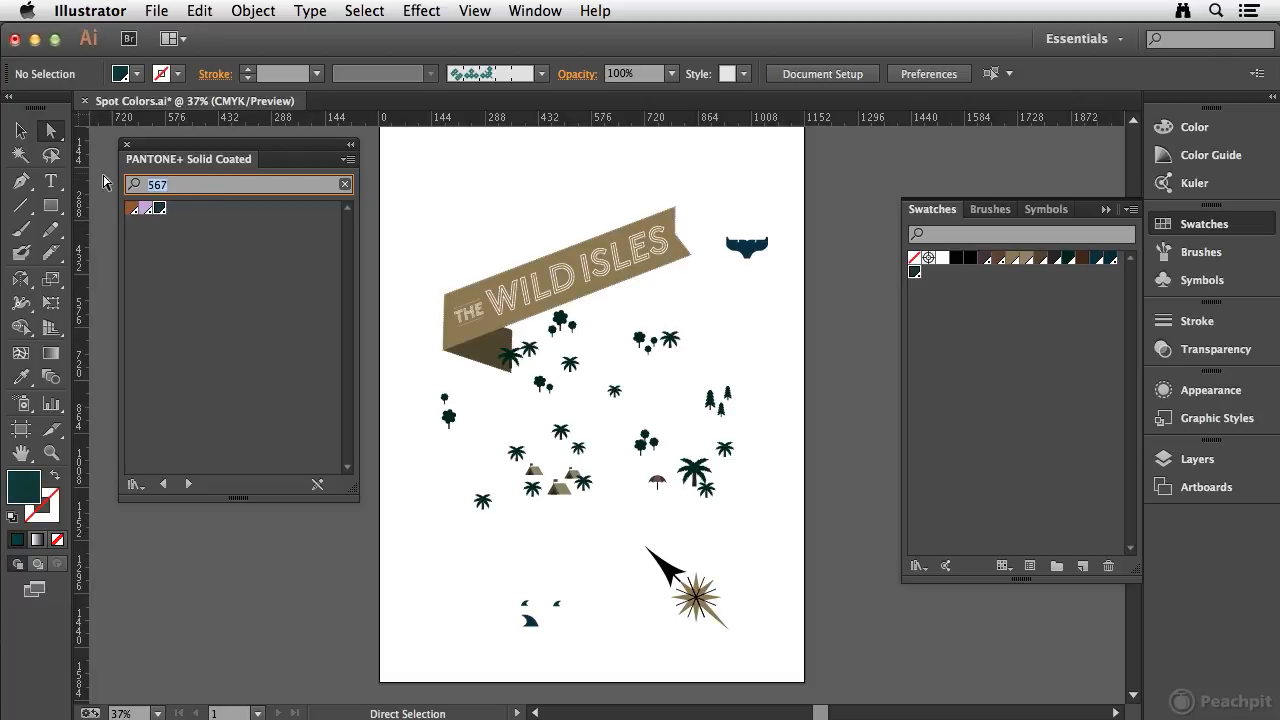
type("185")
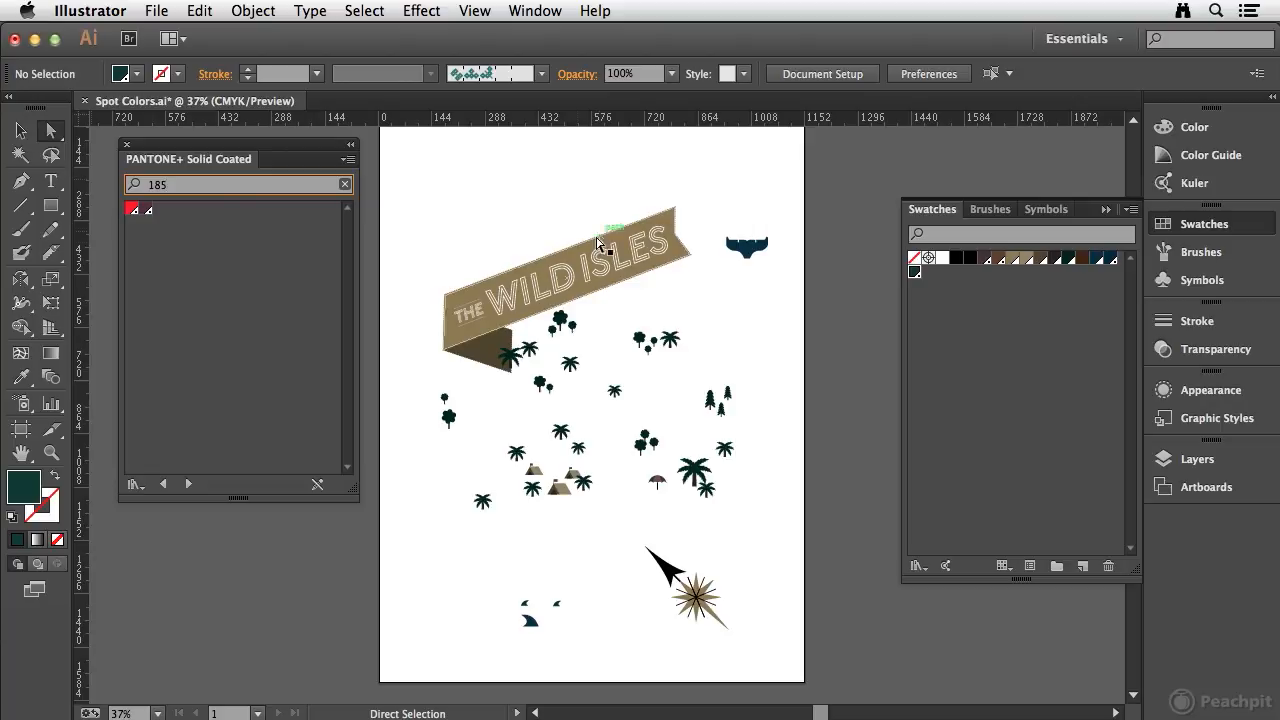
left_click(131, 210)
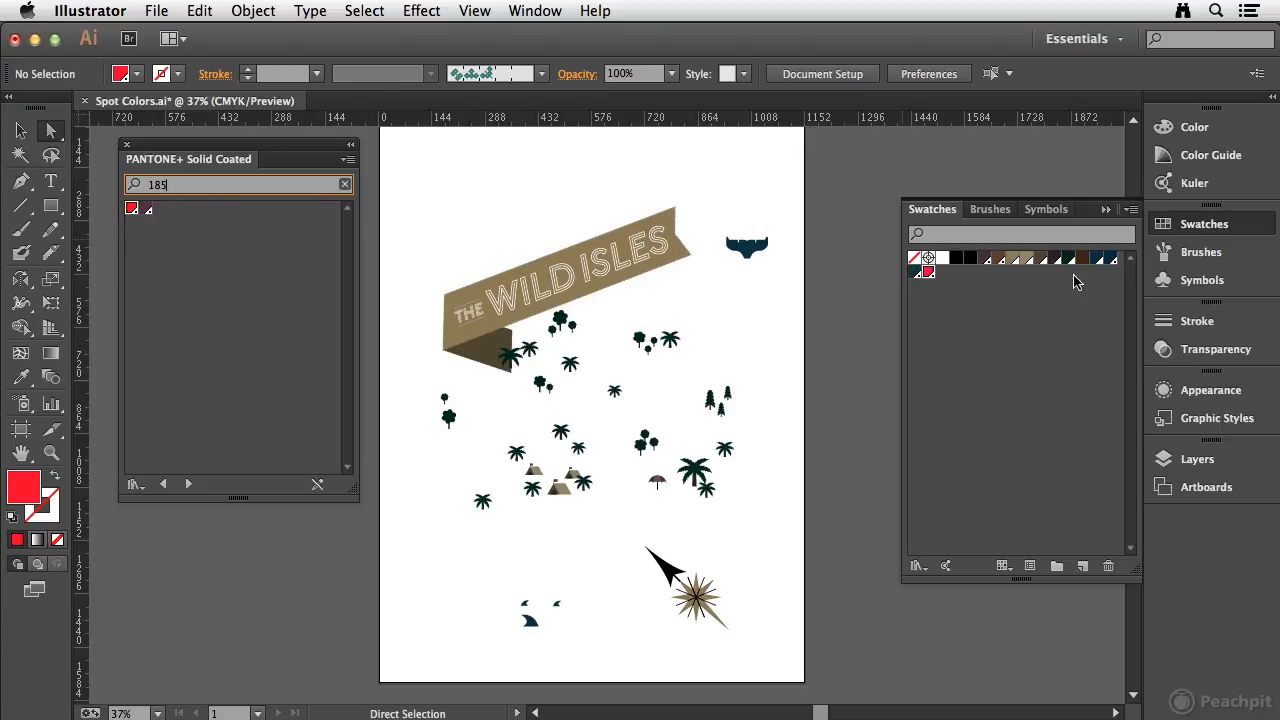
left_click(127, 146)
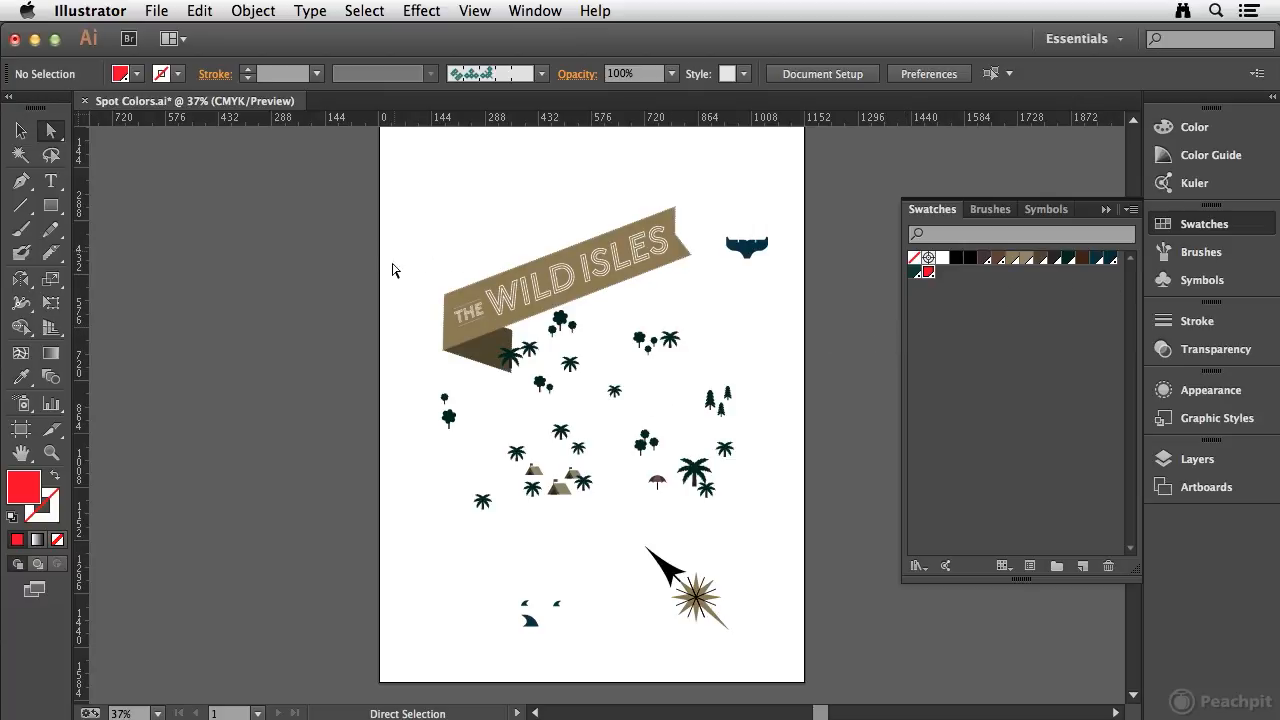
- Select a dark green tree, select all objects with the same fill color, and apply PANTONE 567 C
key("super+space")
left_click_drag(381, 247, 866, 550)
left_click_drag(646, 290, 536, 259)
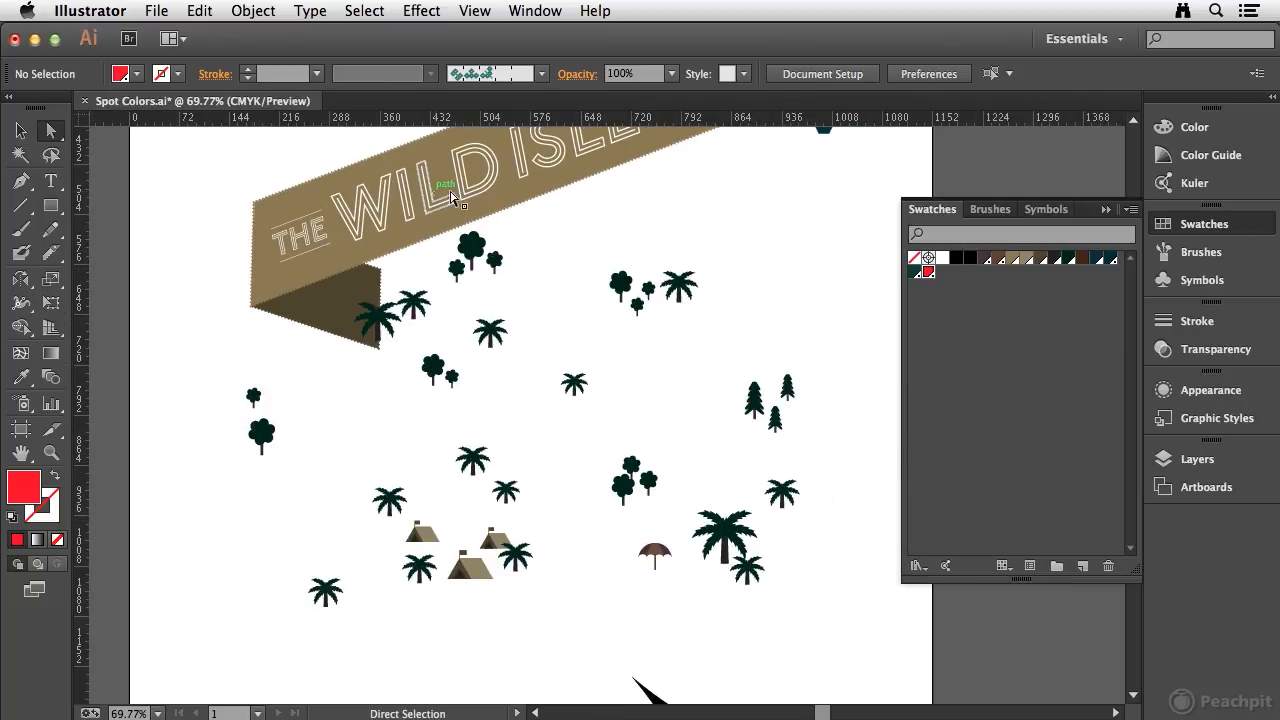
left_click(469, 250)
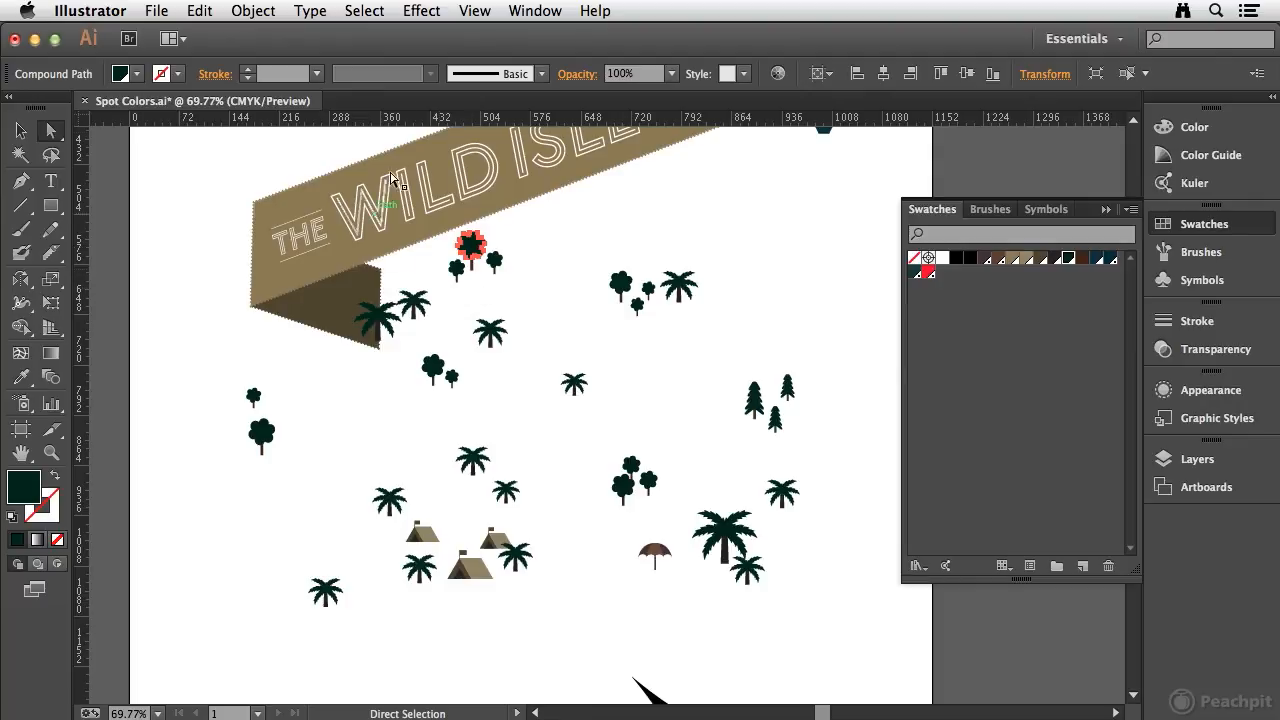
left_click(421, 10)
mouse_move(364, 10)
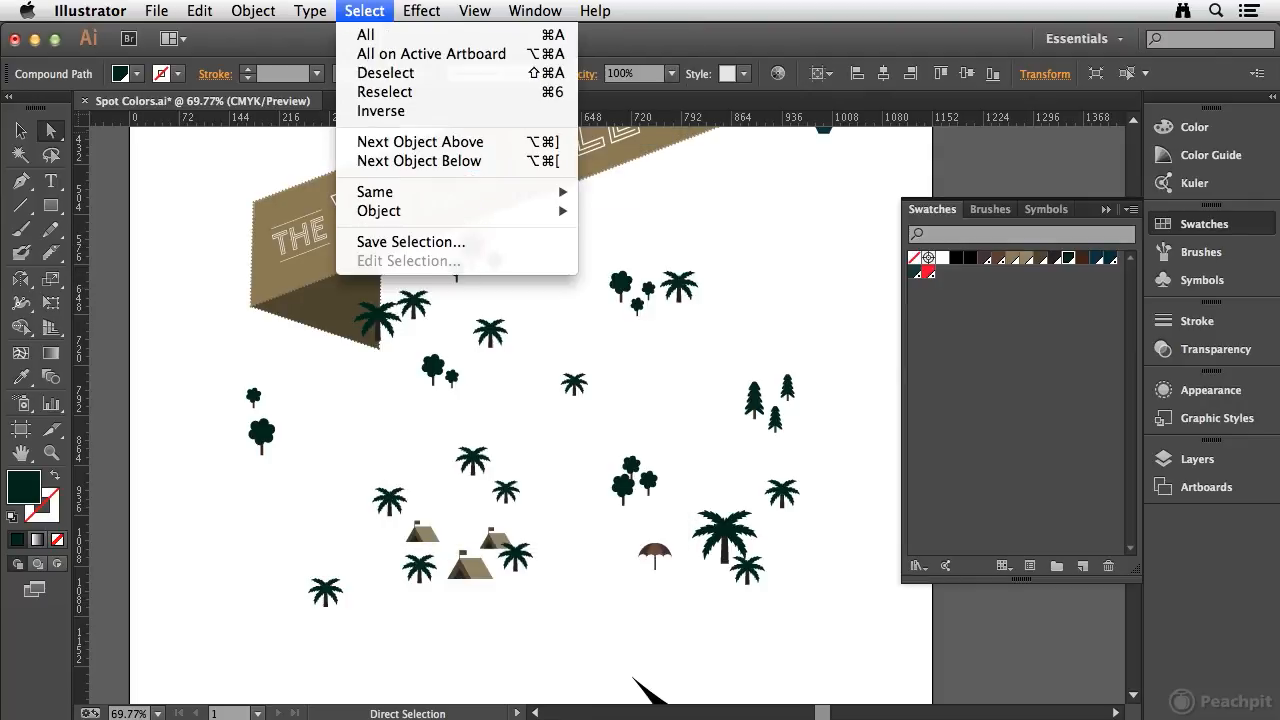
mouse_move(375, 191)
left_click(632, 271)
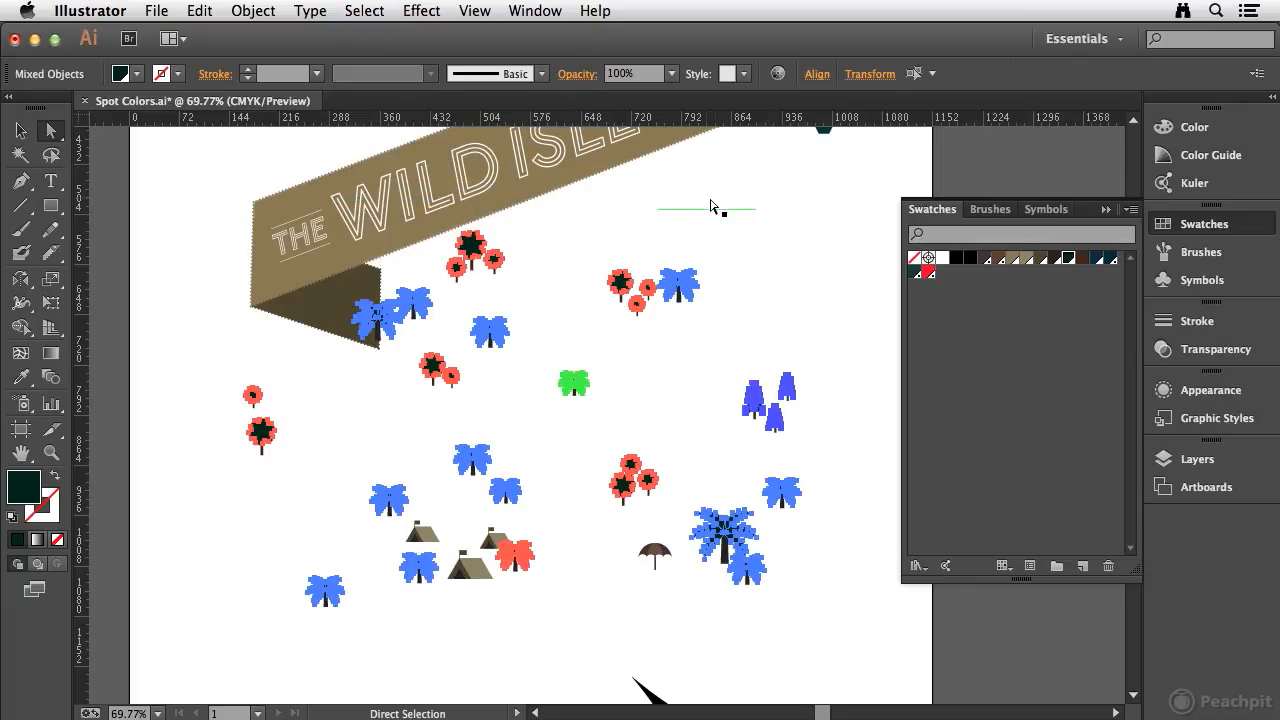
left_click(914, 276)
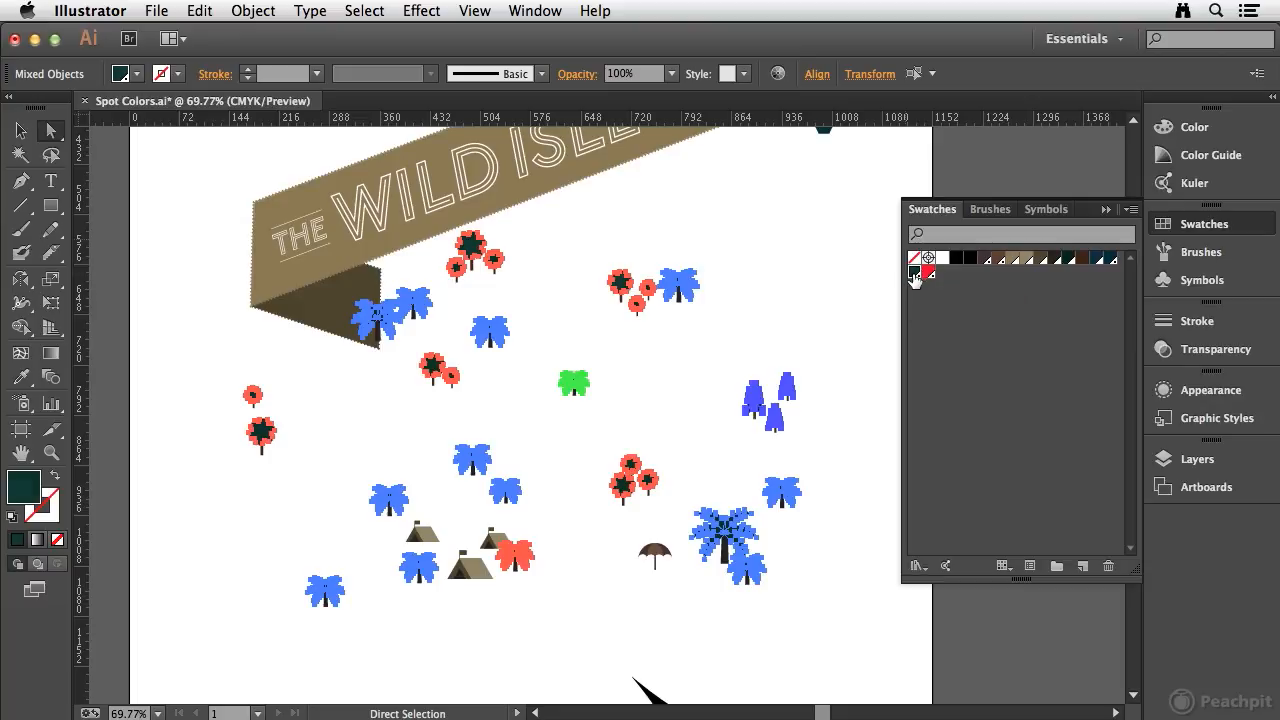
left_click(194, 337)
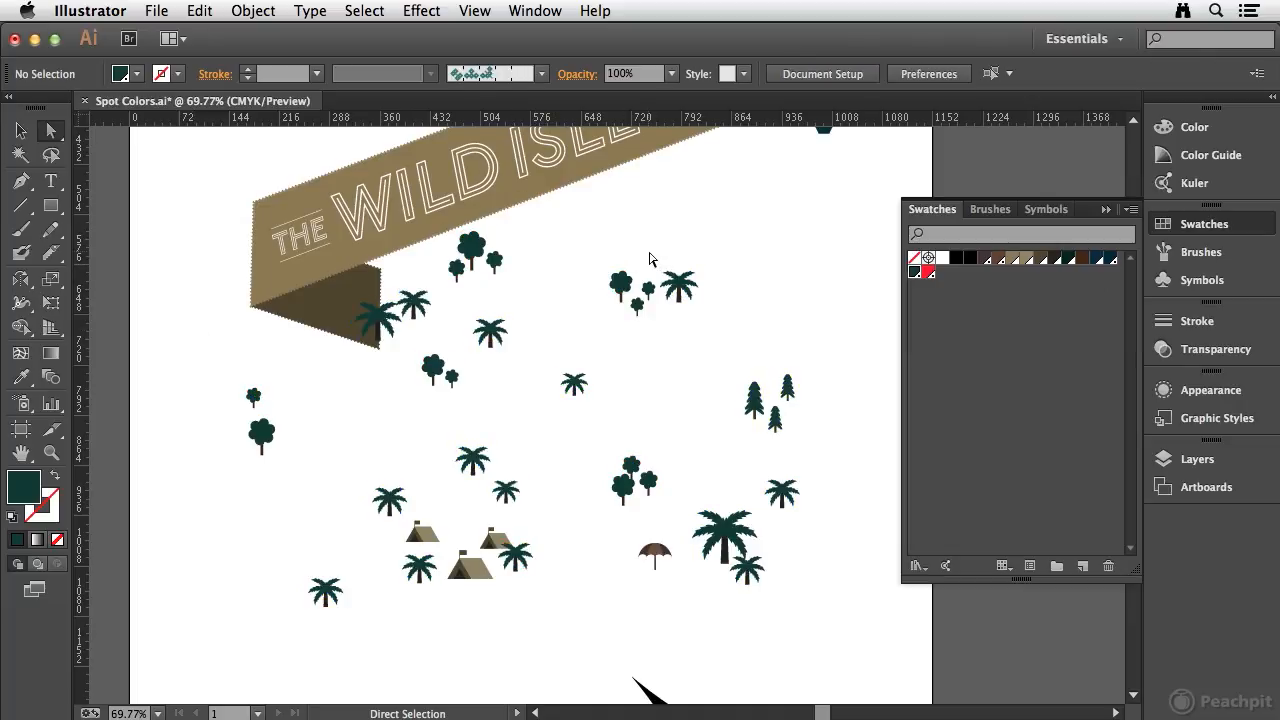
- Select the dark blue wave shape, select all objects with the same fill color, and apply PANTONE 547 C
left_click_drag(535, 503, 522, 175)
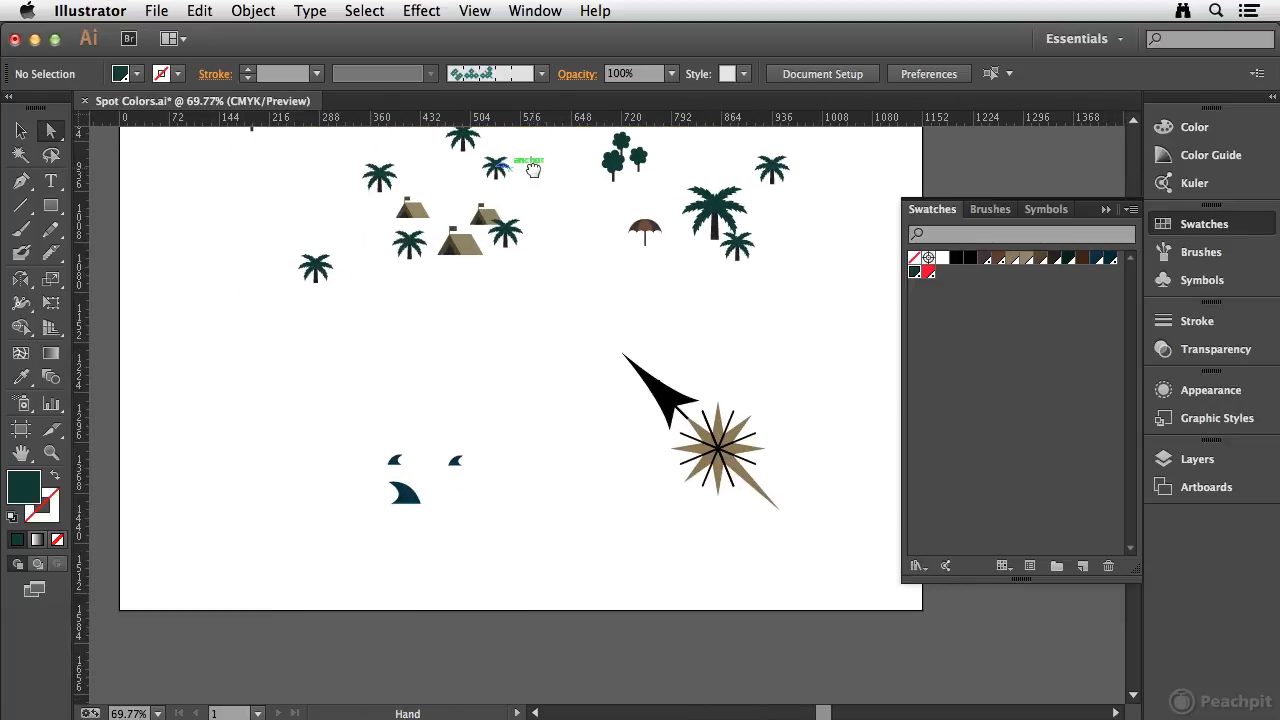
left_click(410, 499)
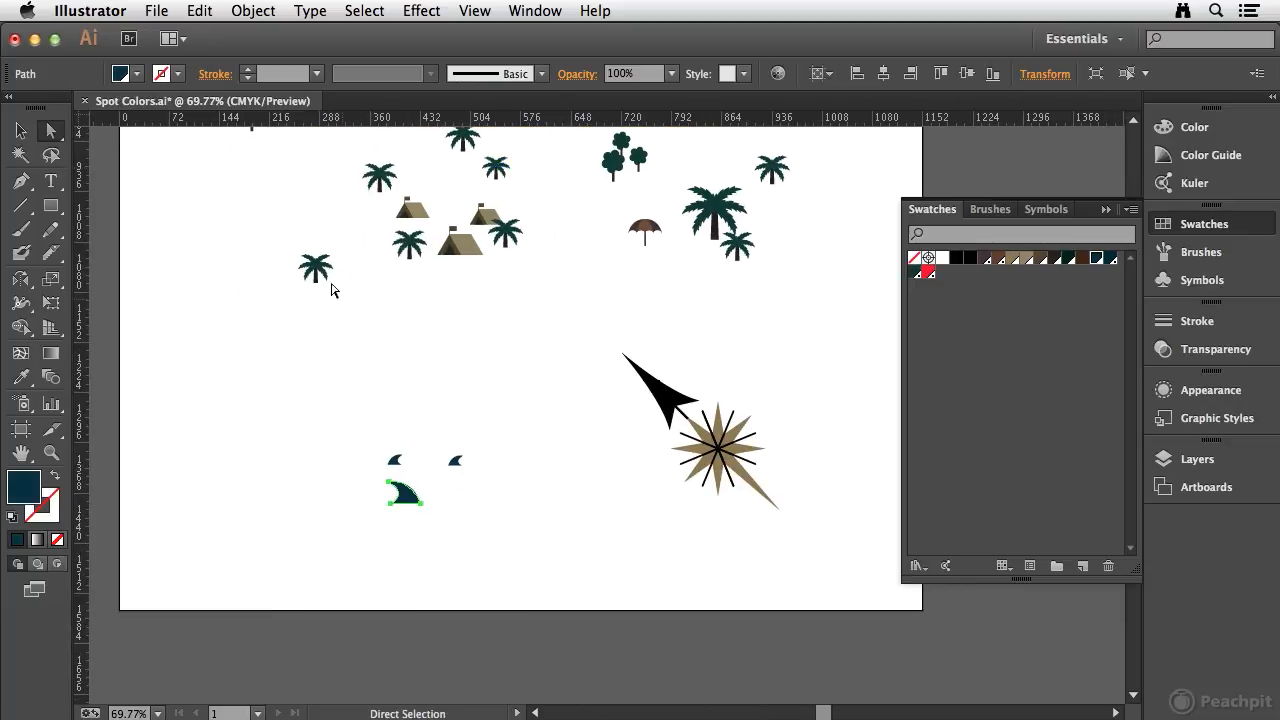
left_click(364, 10)
mouse_move(405, 195)
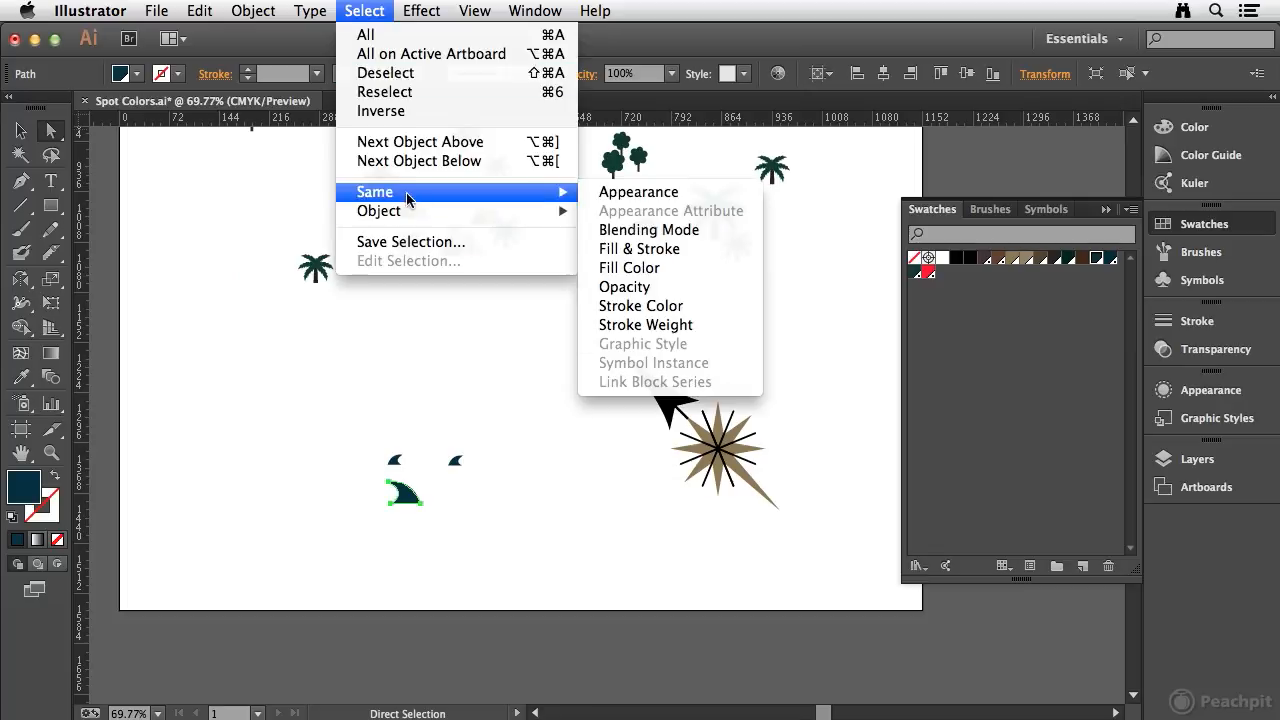
left_click(658, 268)
left_click_drag(814, 237, 546, 503)
scroll(546, 503, "up", 5)
scroll(546, 503, "left", 3)
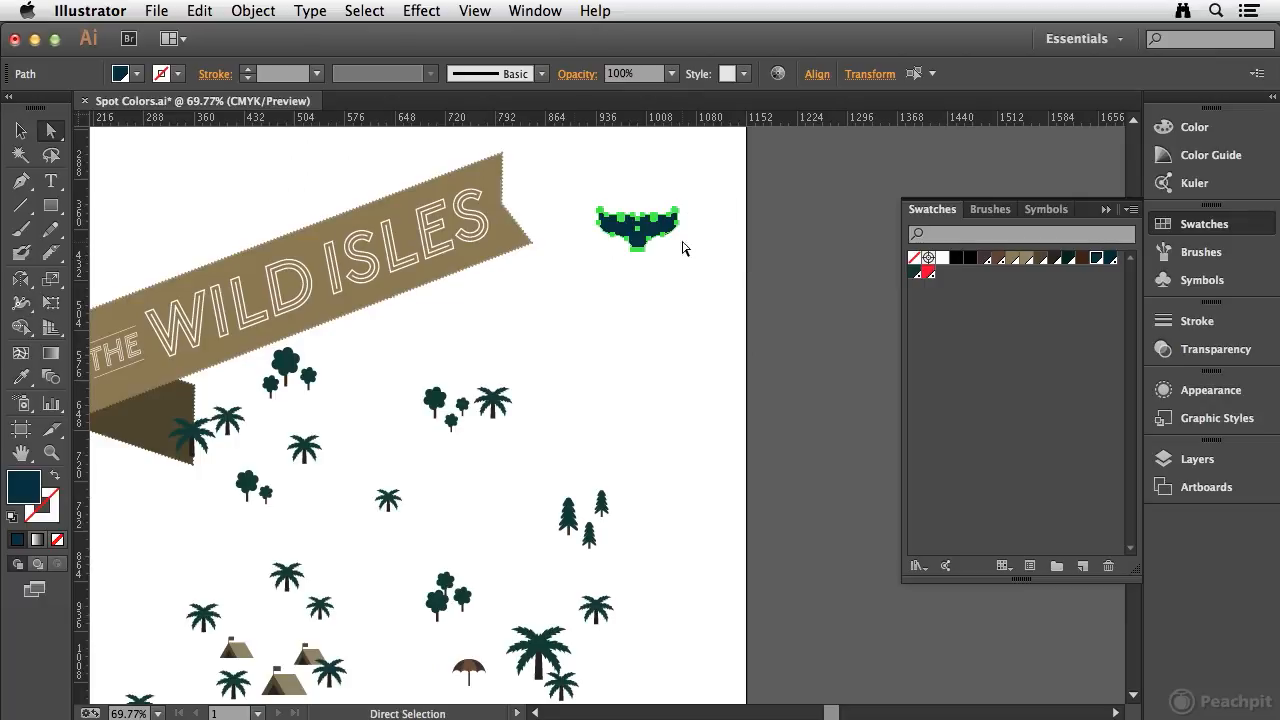
left_click(1112, 259)
left_click(771, 233)
- Open the Separations Preview panel, moving it beside the artboard and enlarging it to show all plates
left_click_drag(603, 366, 773, 291)
scroll(773, 291, "down", 6)
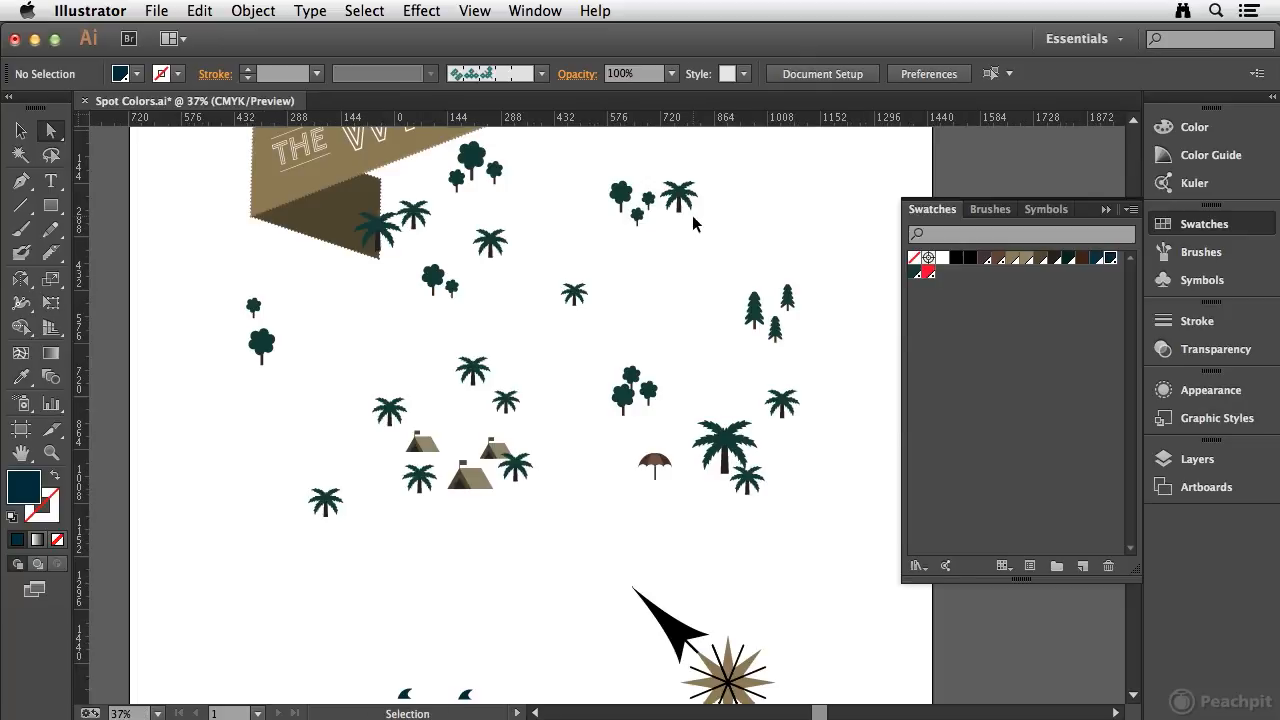
key("super+0")
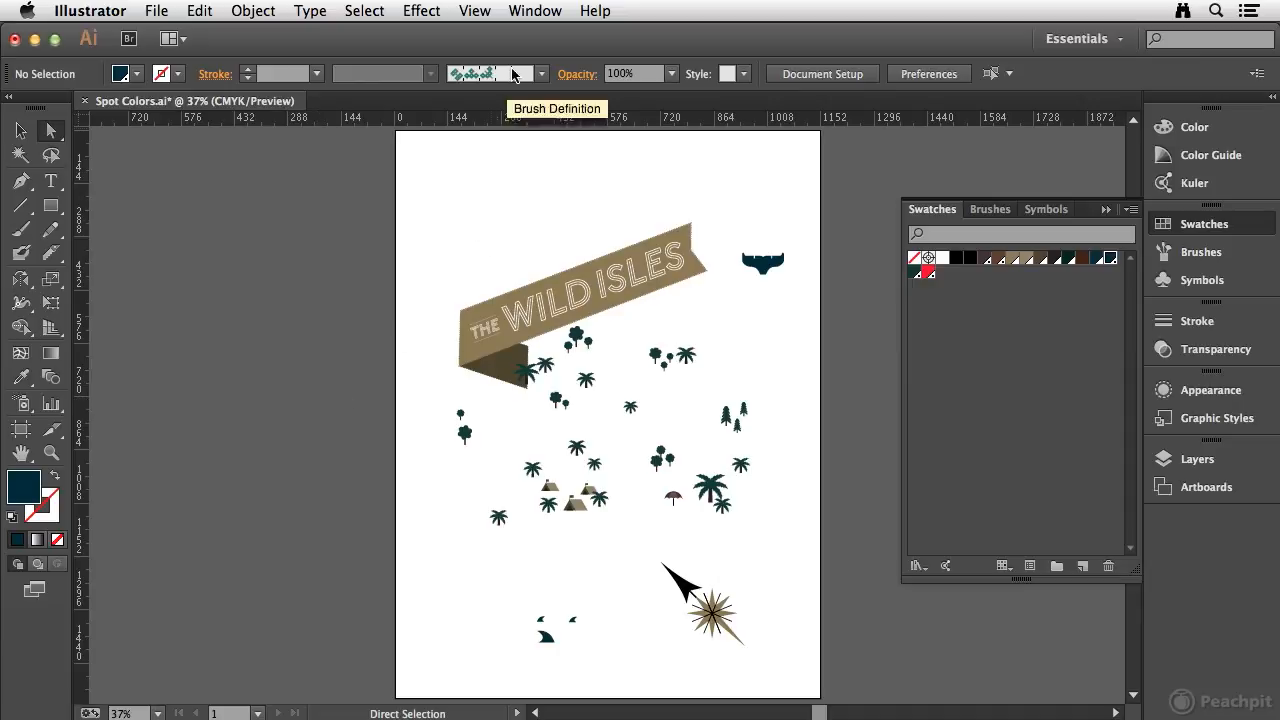
left_click(540, 12)
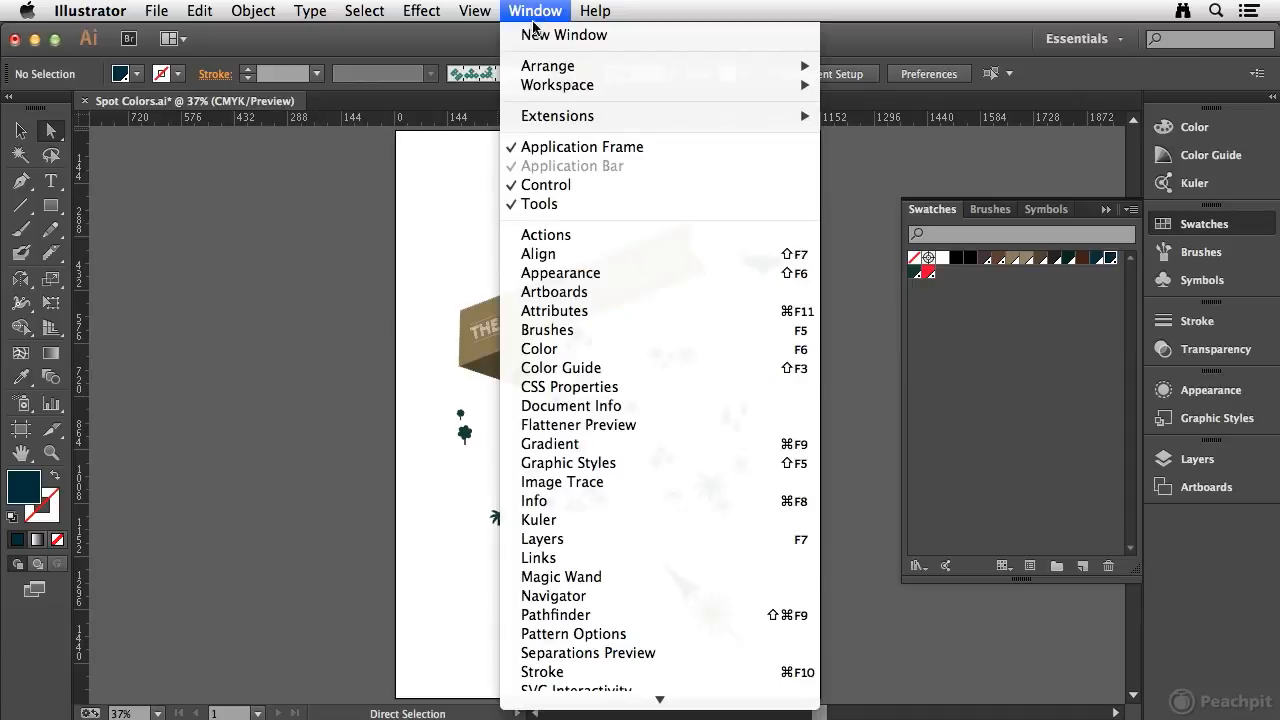
left_click(686, 655)
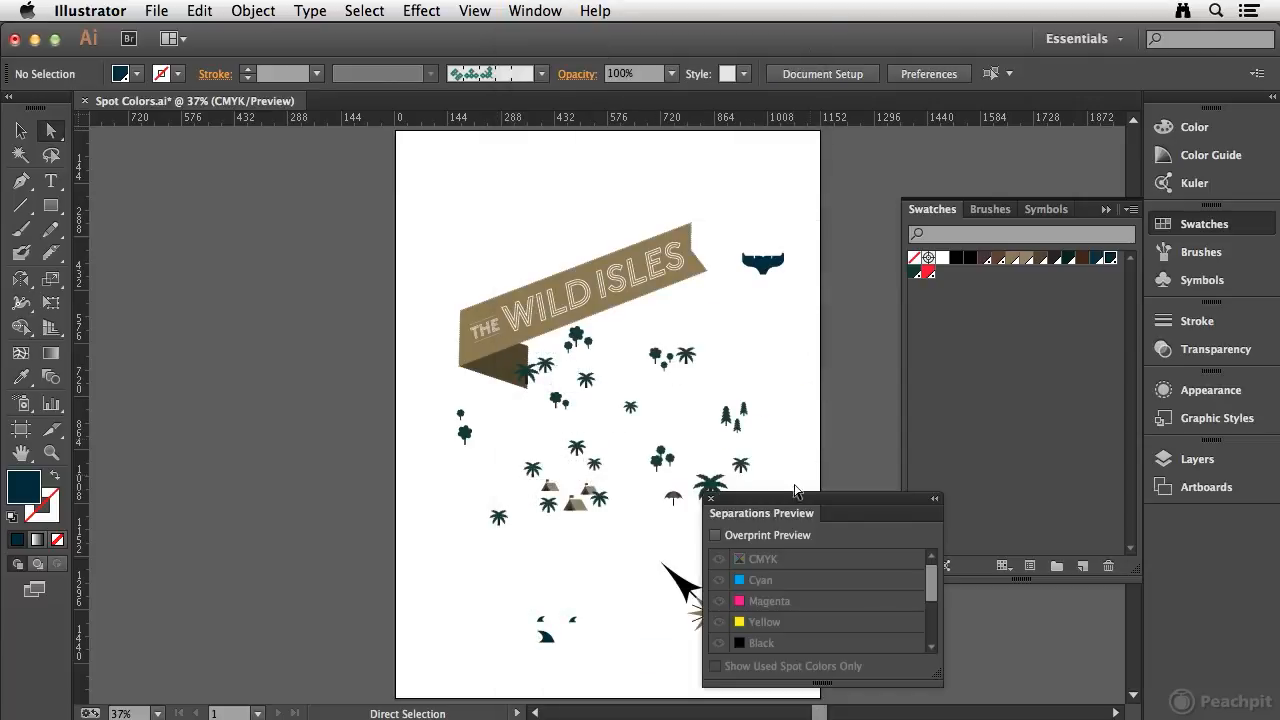
left_click_drag(800, 495, 234, 166)
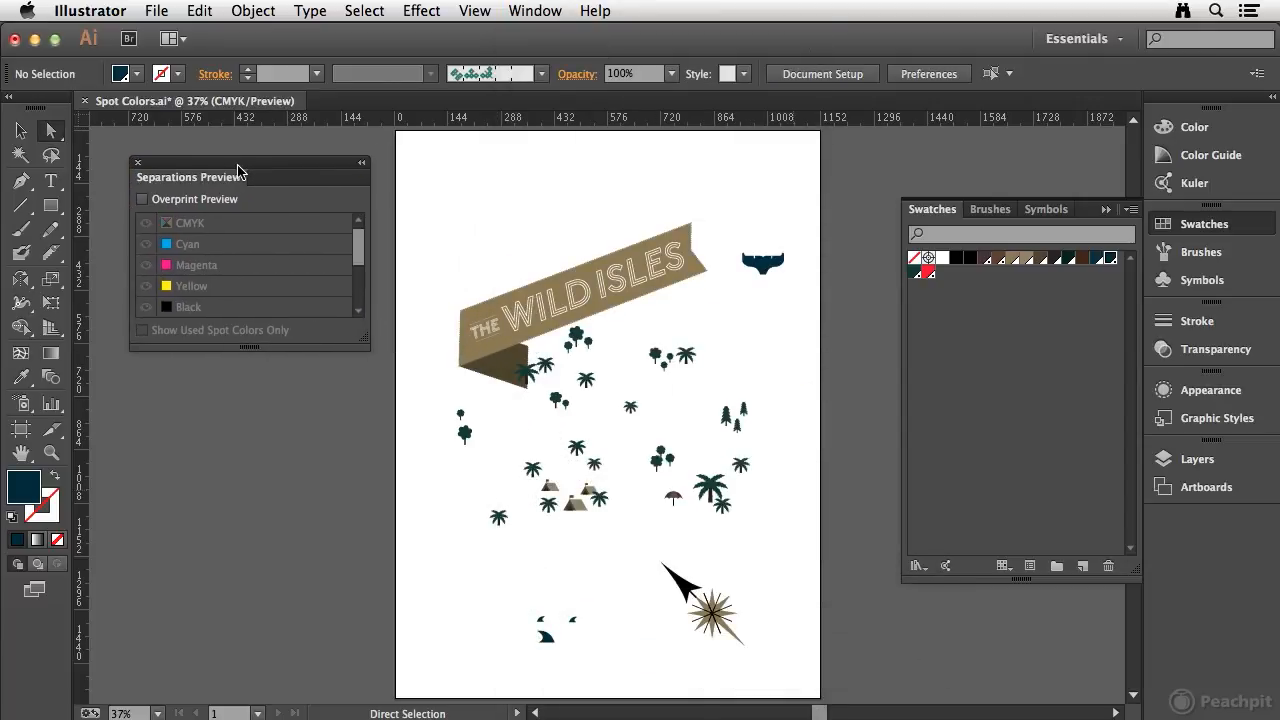
left_click_drag(365, 342, 365, 474)
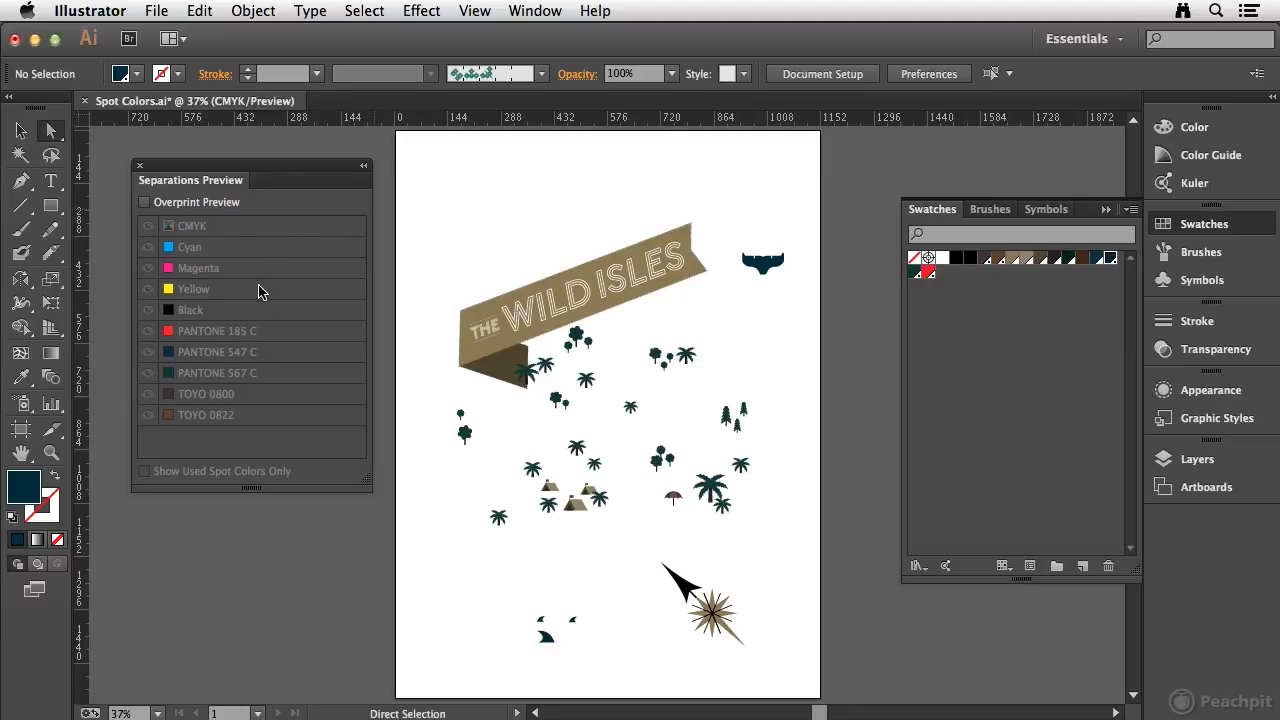
- Turn on Overprint Preview and toggle the Cyan and Magenta plates off and back on
left_click(145, 204)
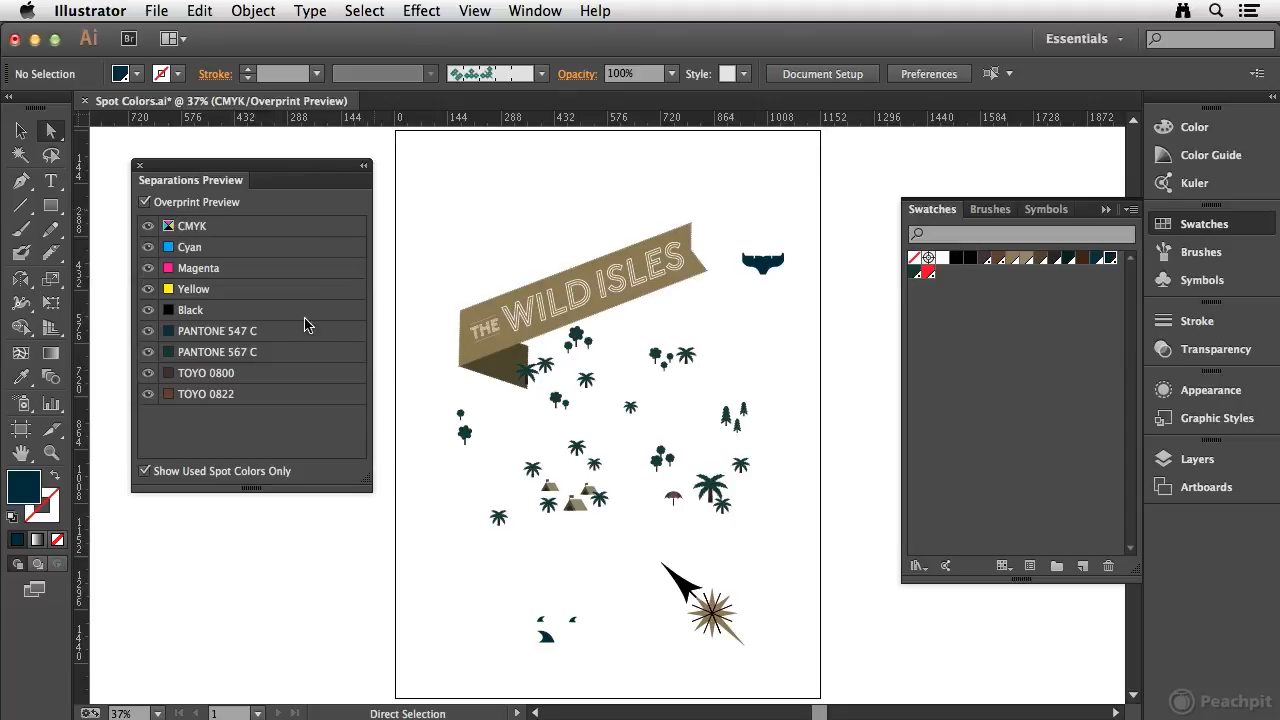
left_click(147, 248)
left_click(147, 248)
left_click(147, 268)
left_click(147, 270)
- Toggle Show Used Spot Colors Only off and back on, and hide the CMYK process plates
left_click(145, 472)
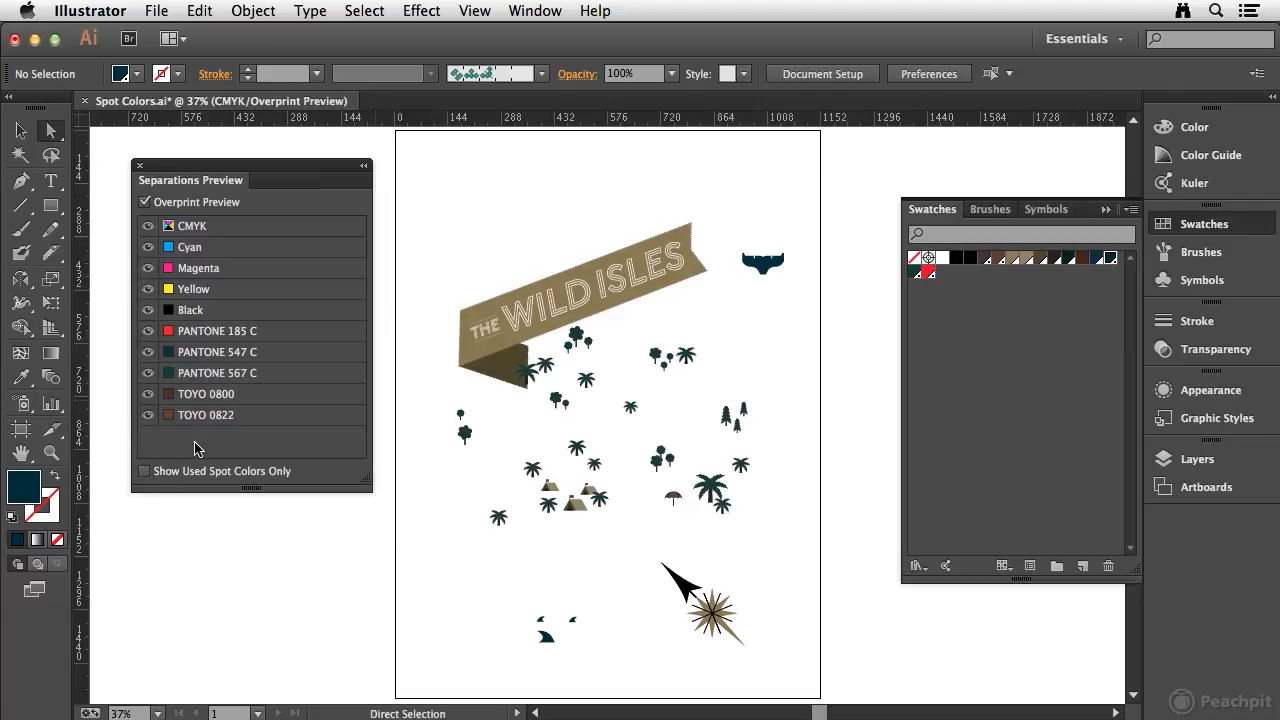
left_click(145, 471)
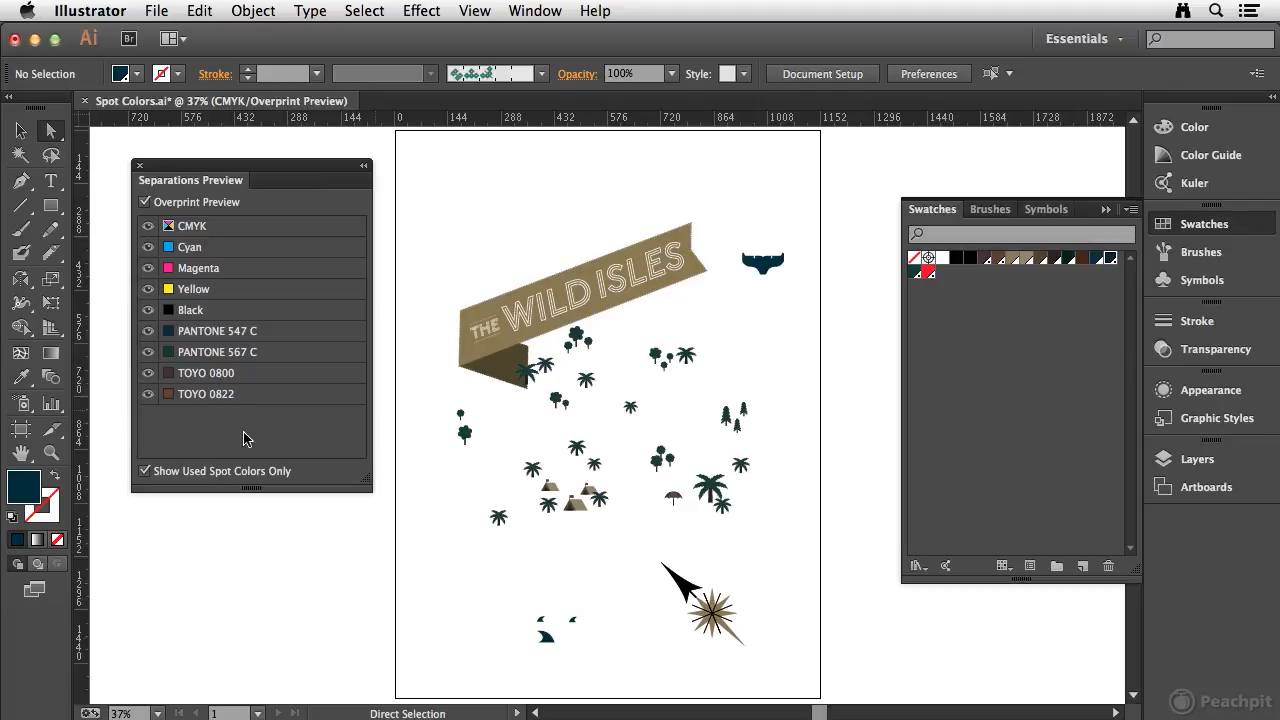
left_click(147, 228)
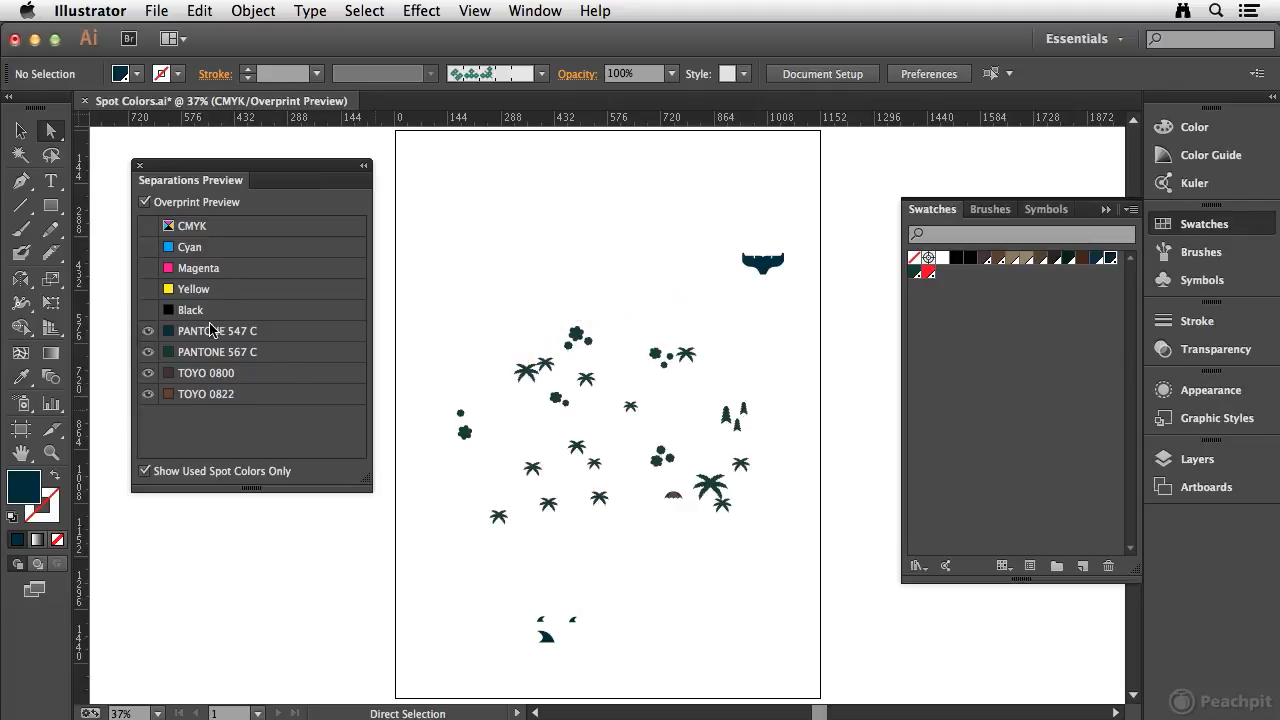
- Toggle each spot color plate (PANTONE 547 C, PANTONE 567 C, TOYO 0800, TOYO 0822) off and back on, then show the CMYK plates again
left_click(147, 333)
left_click(147, 333)
left_click(147, 334)
left_click(149, 352)
left_click(149, 352)
left_click(150, 352)
left_click(150, 352)
left_click(148, 374)
left_click(148, 373)
left_click(148, 394)
left_click(149, 394)
left_click(148, 394)
left_click(148, 394)
left_click(148, 226)
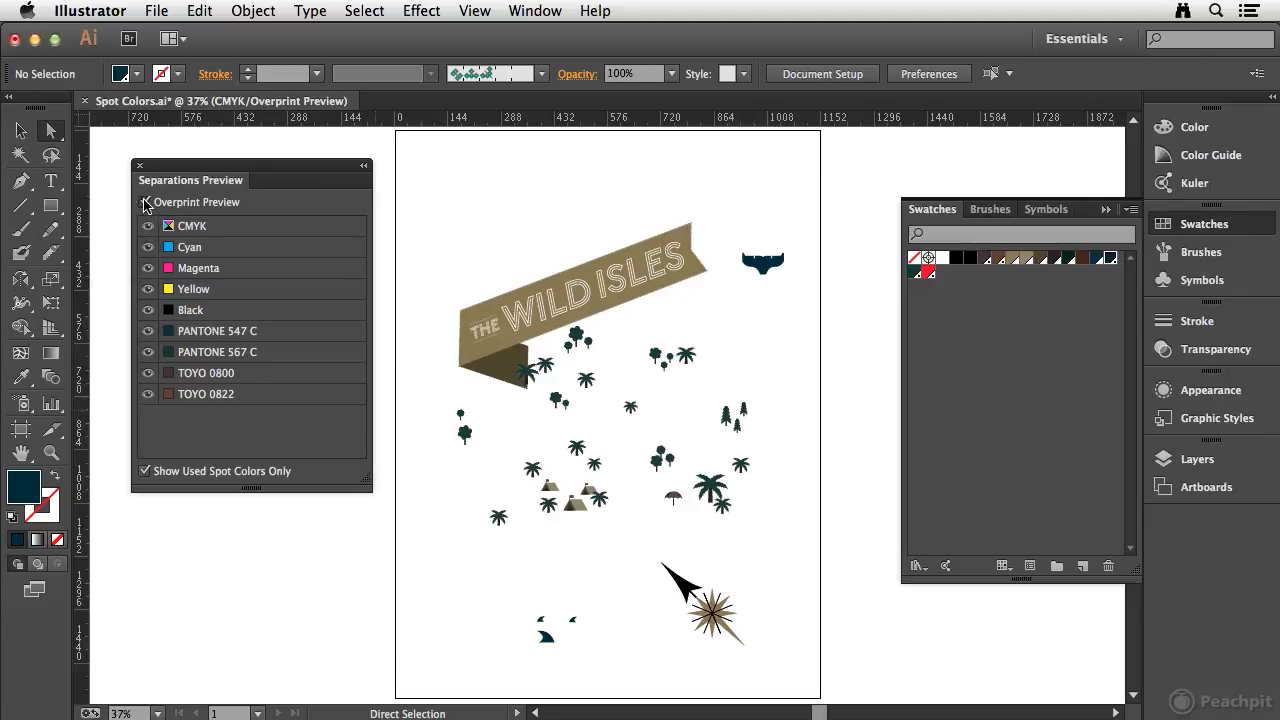
- Turn off Overprint Preview and close the Separations Preview panel
left_click(145, 203)
left_click(140, 167)
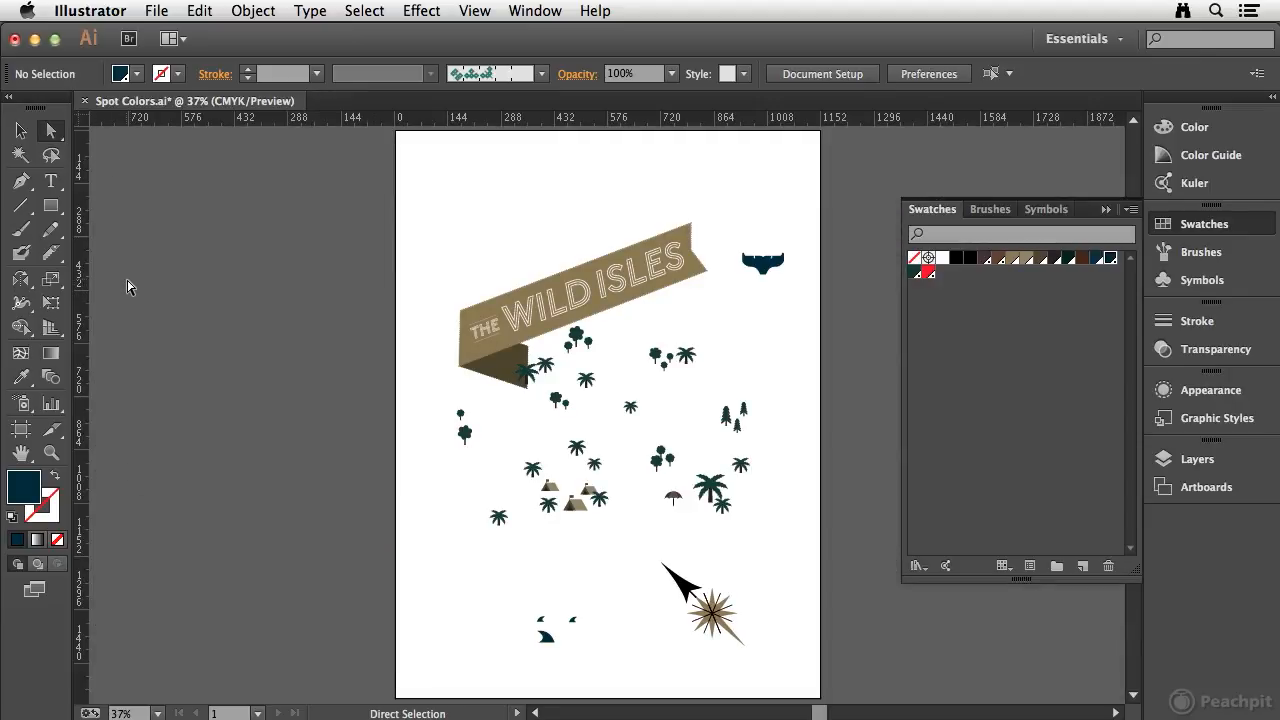
- Convert the TOYO 0800 swatch to a CMYK process color in its swatch options
double_click(988, 261)
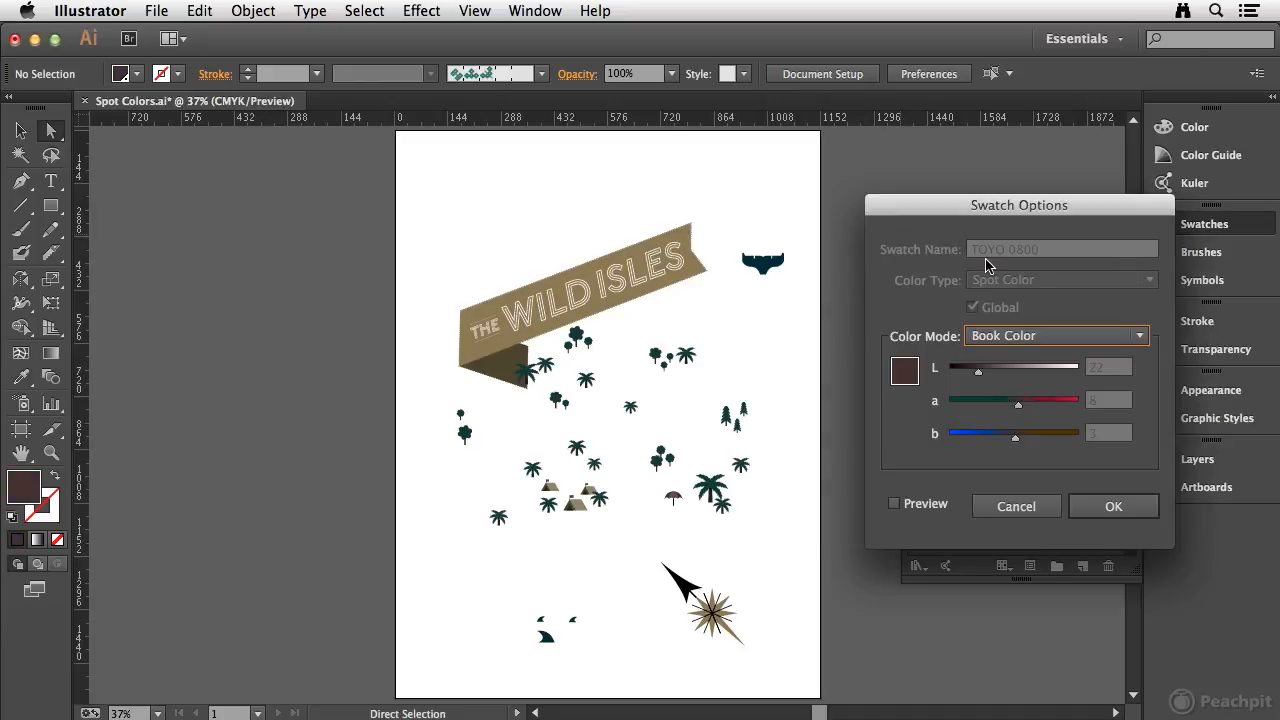
left_click_drag(1022, 206, 1012, 164)
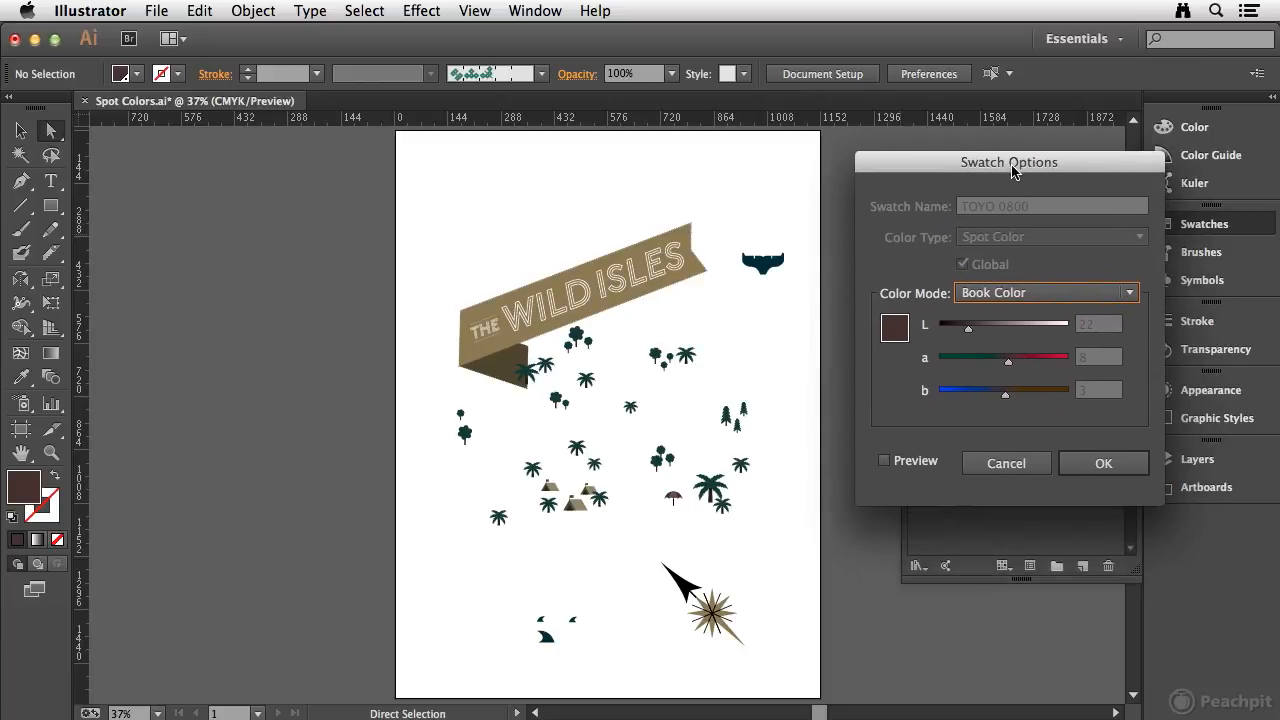
left_click(1040, 292)
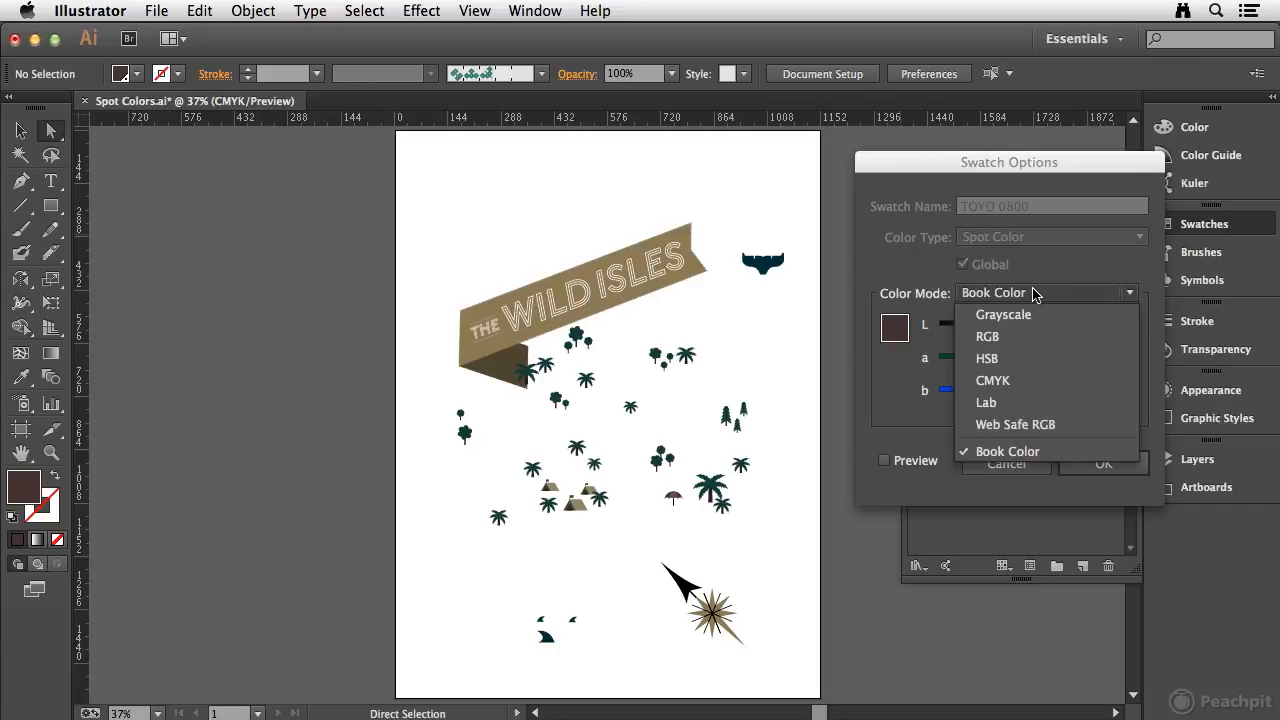
left_click(1008, 380)
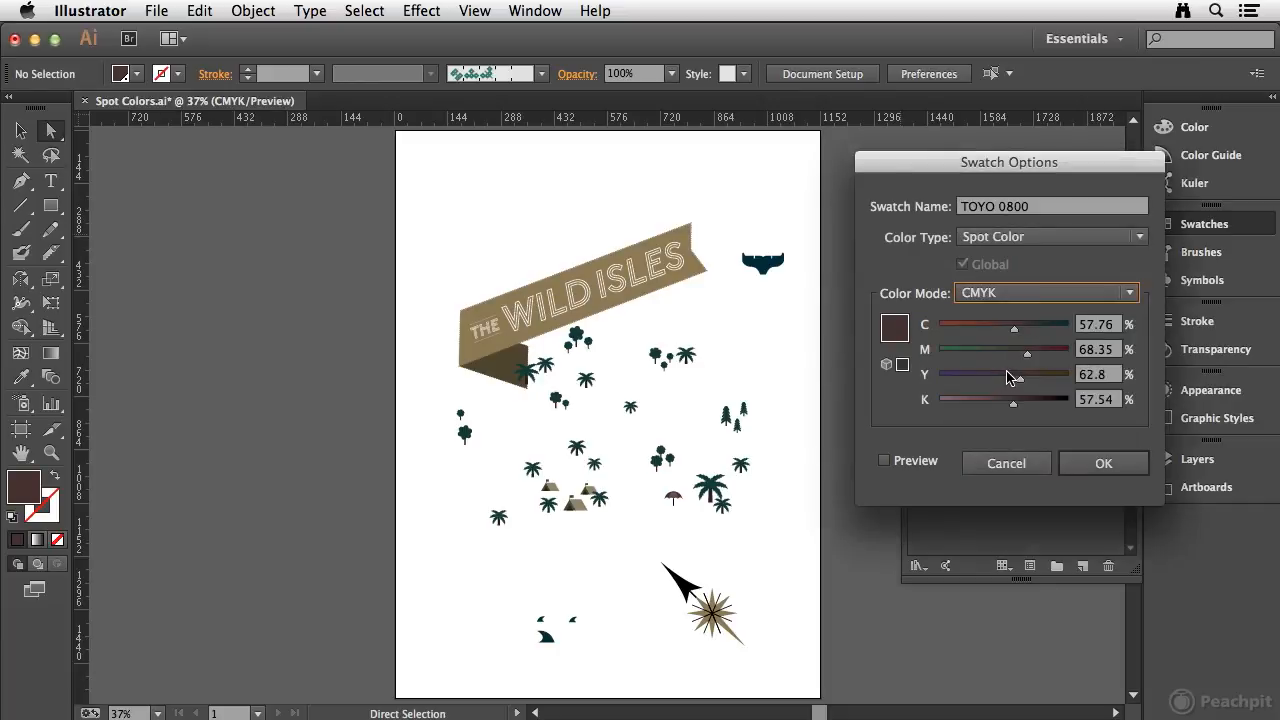
left_click(1020, 238)
left_click(1016, 259)
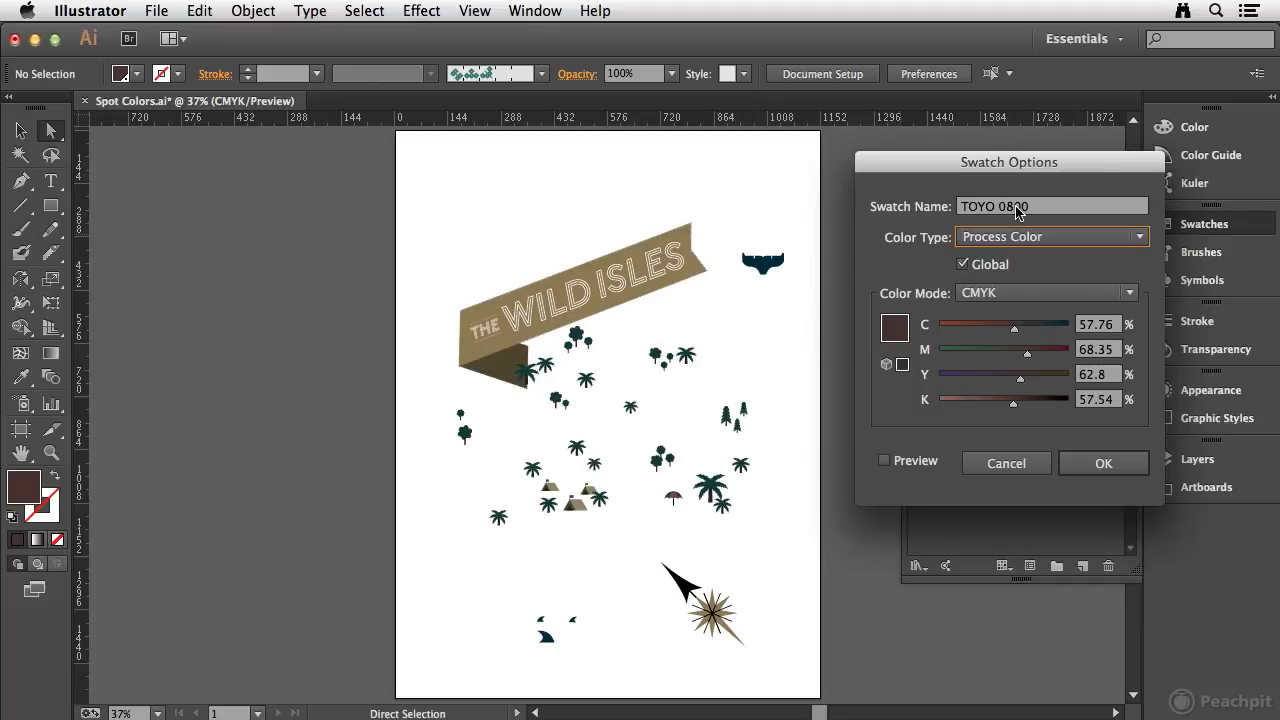
left_click(1108, 464)
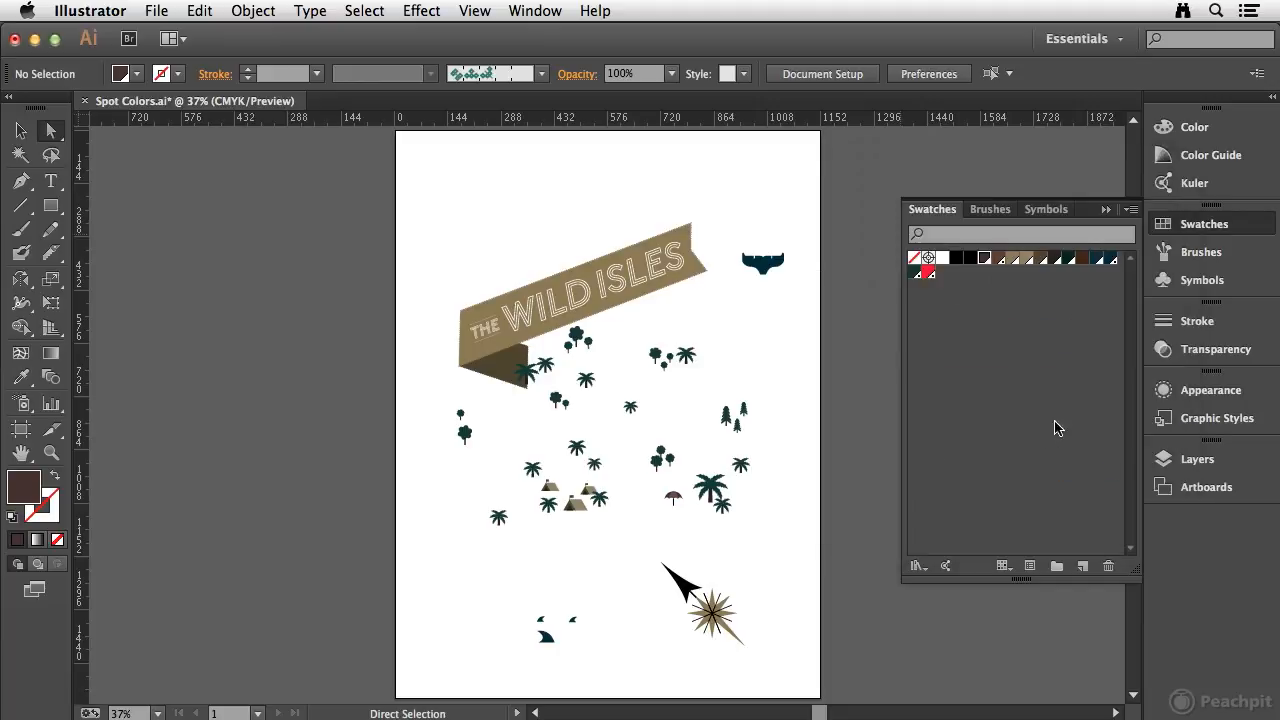
- Convert the TOYO 0822 swatch to a CMYK process color in its swatch options
left_click(1000, 259)
double_click(1002, 261)
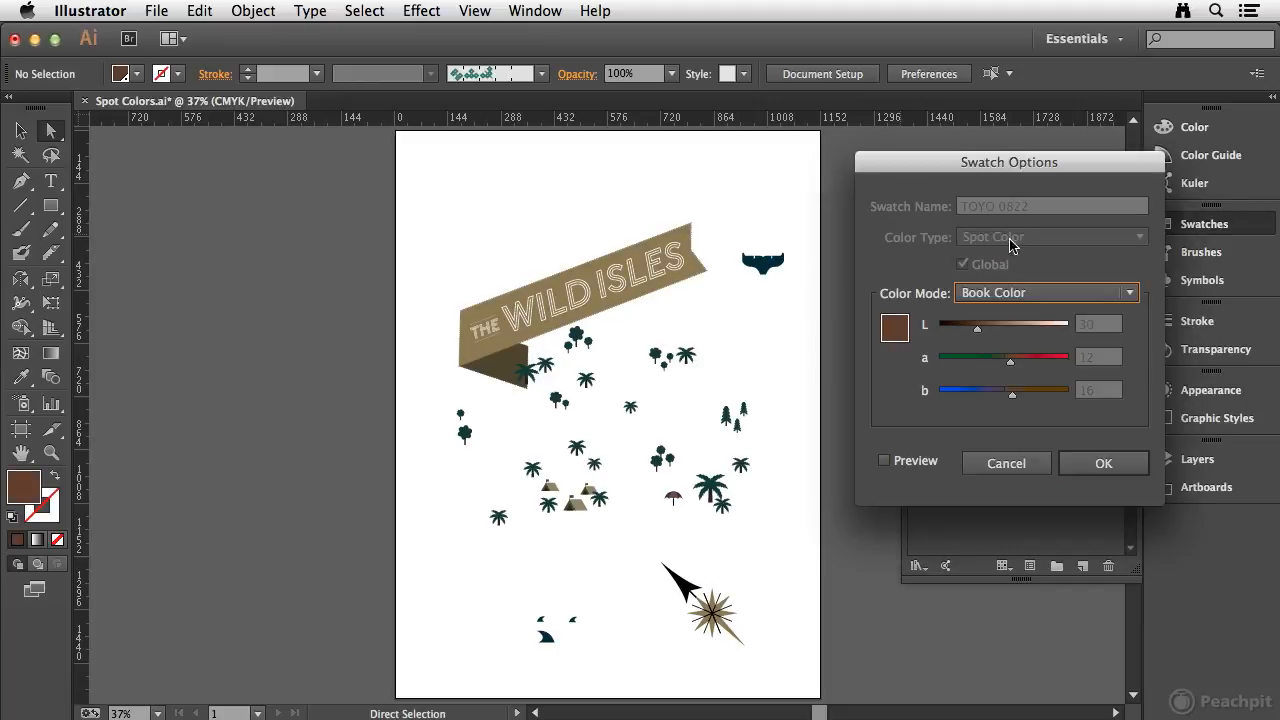
left_click(1034, 293)
left_click(1030, 383)
left_click(1034, 237)
left_click(1020, 264)
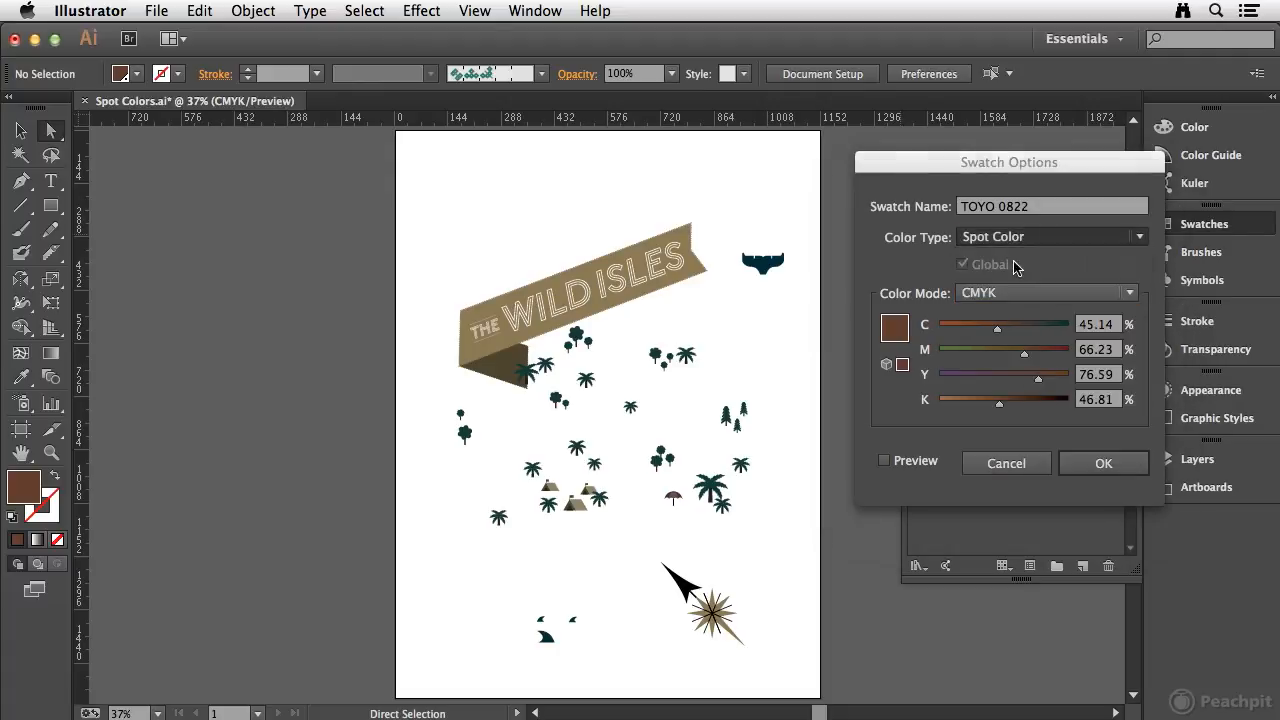
left_click(1104, 465)
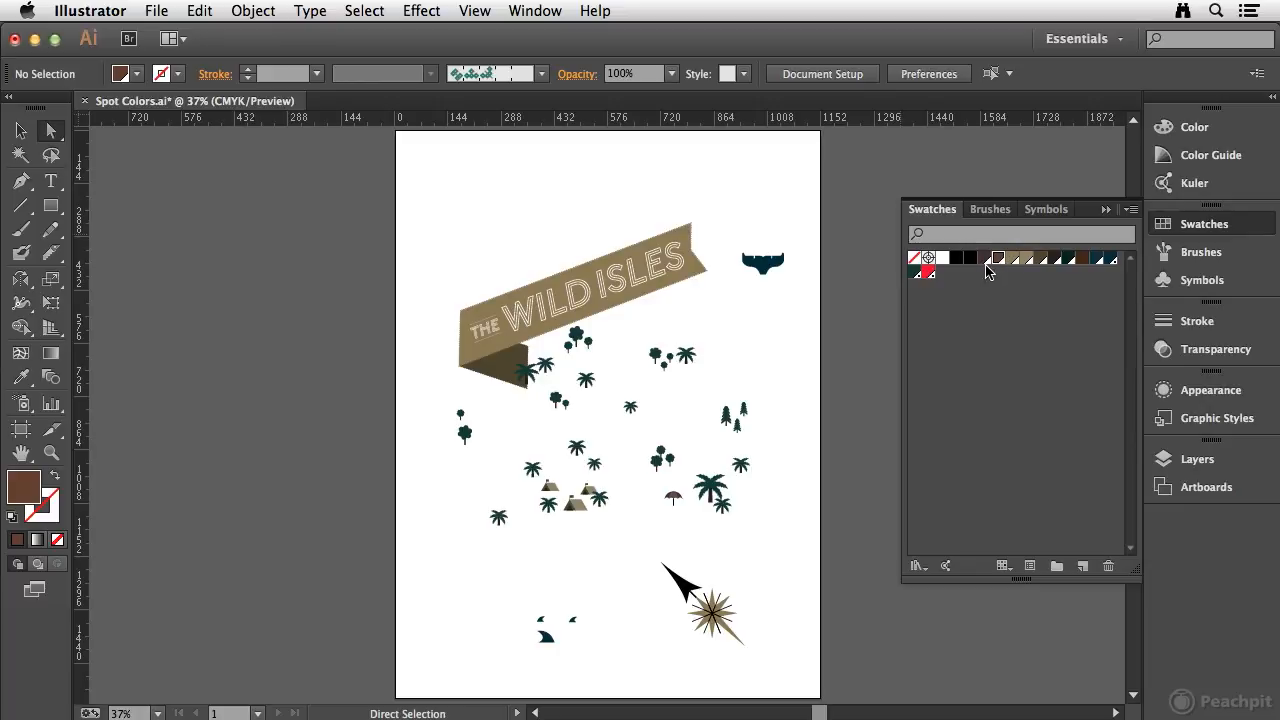
- Reopen the Separations Preview panel to review the remaining spot plates, then close it
left_click(534, 12)
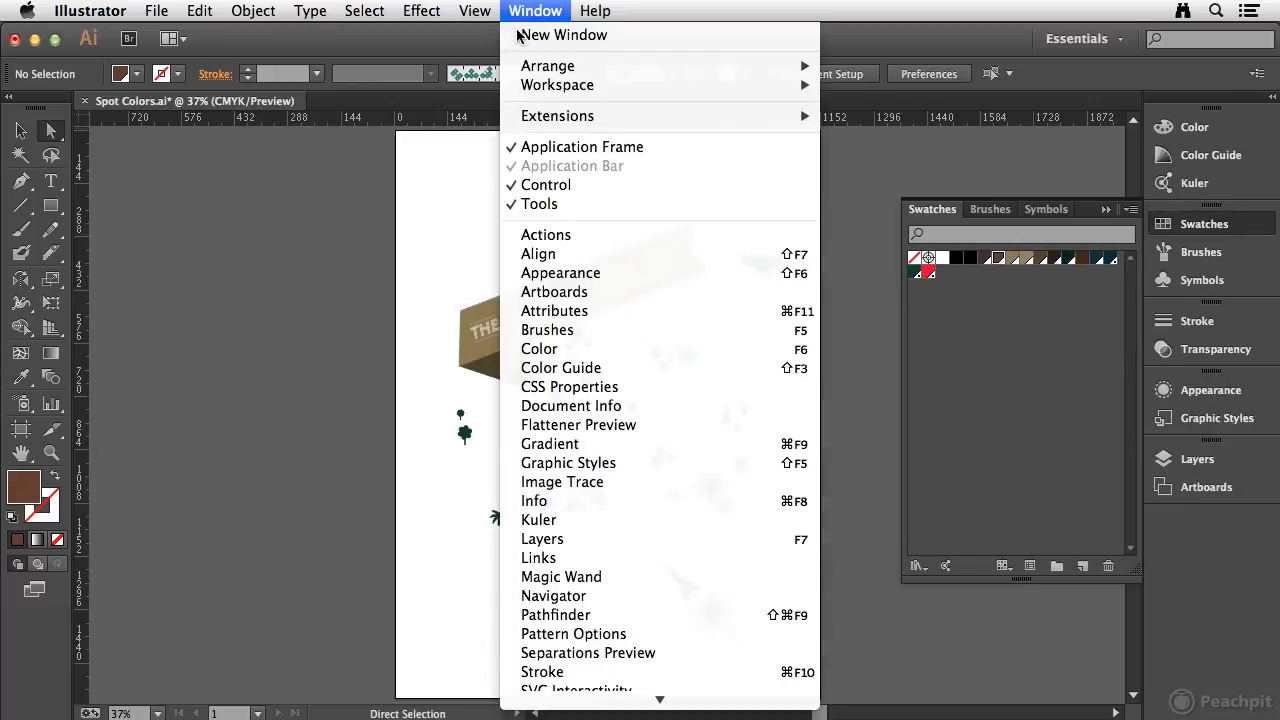
left_click(585, 657)
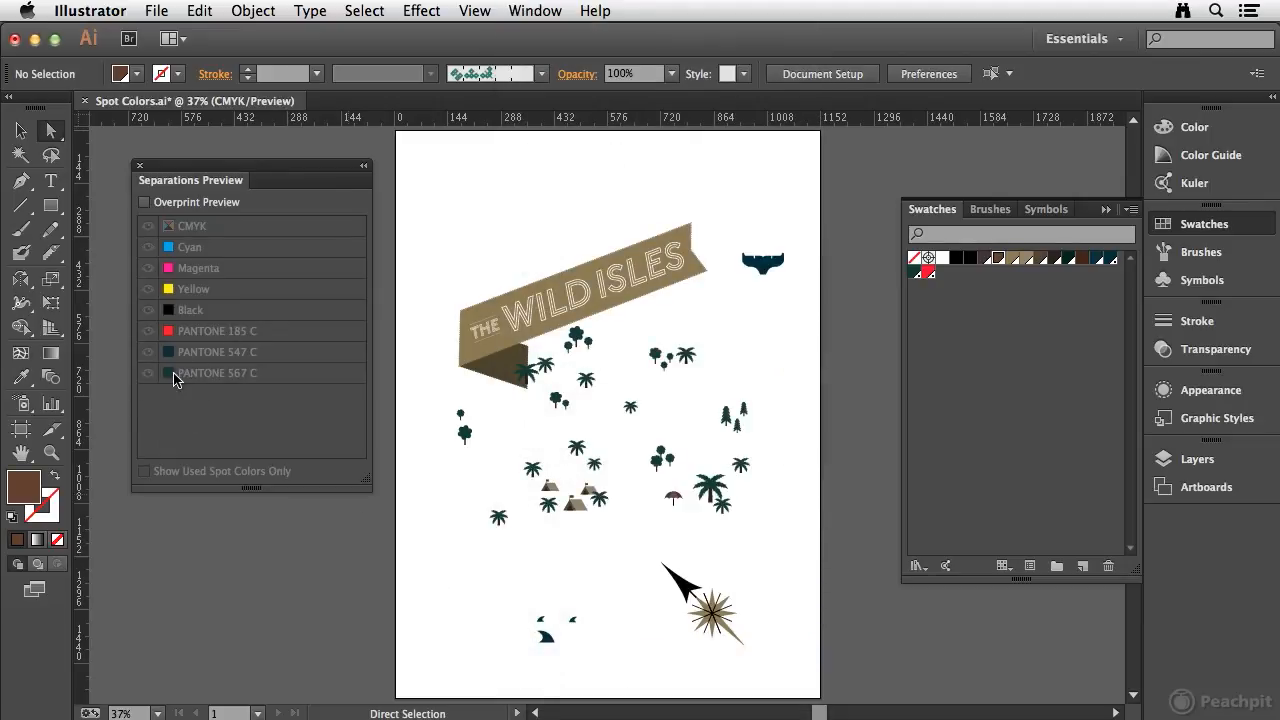
left_click(140, 168)
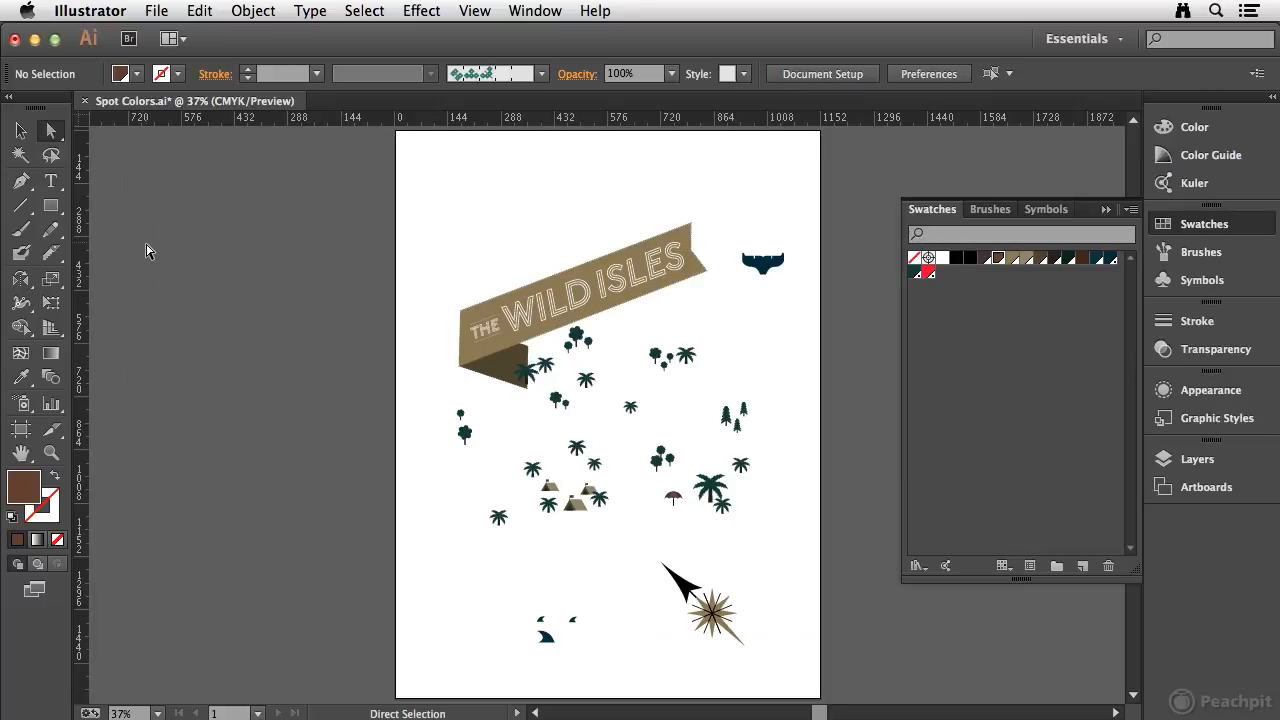